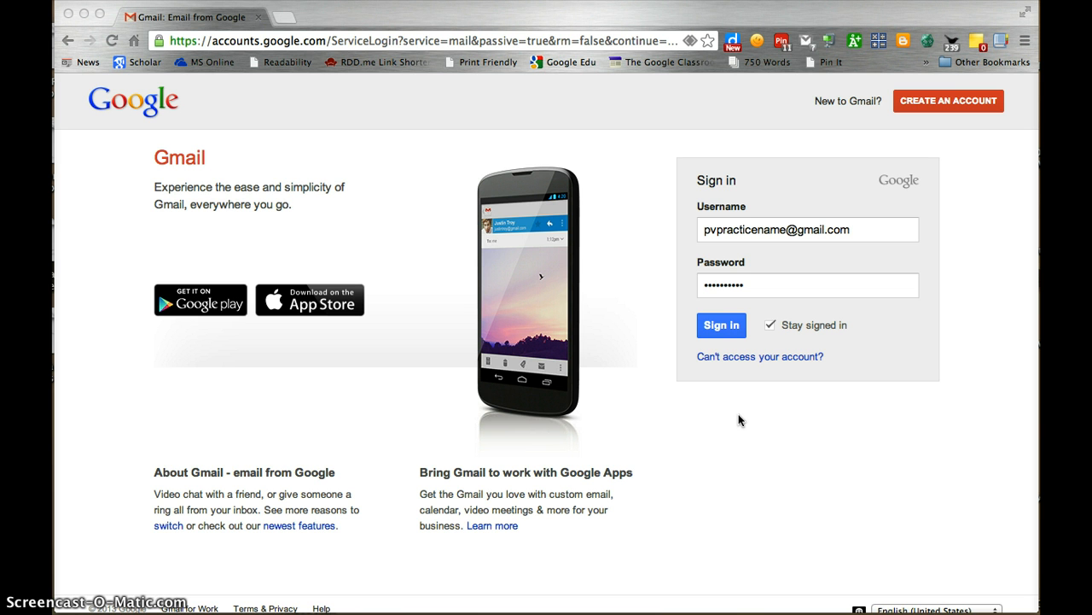
Submit the Gmail sign-in form with the practice account's credentials
click(724, 327)
Sign in to Gmail, then launch Blogger in a new tab from the Google services menu
click(723, 327)
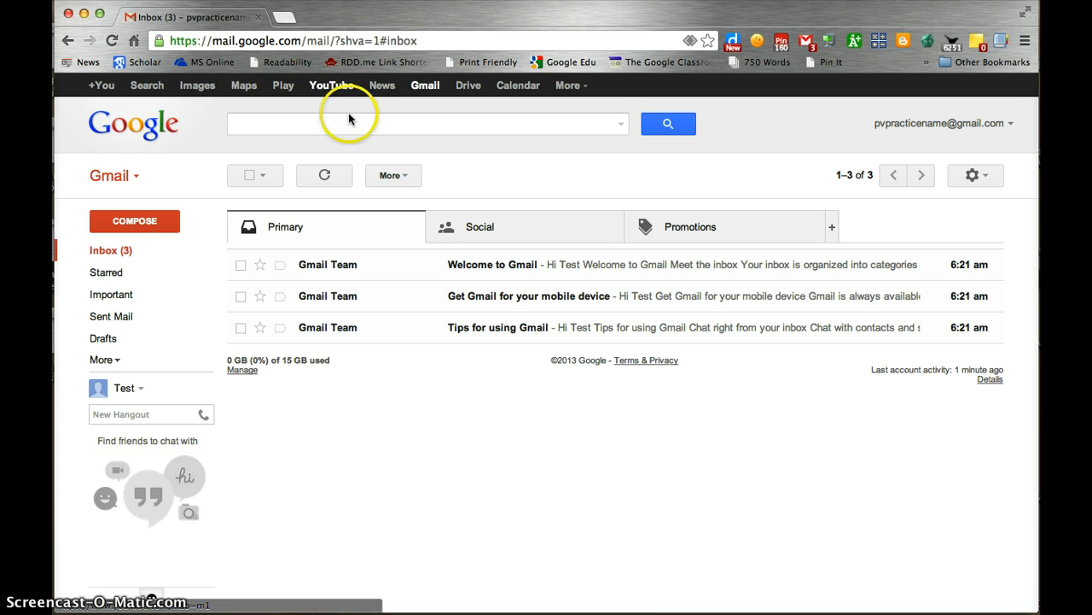
click(571, 95)
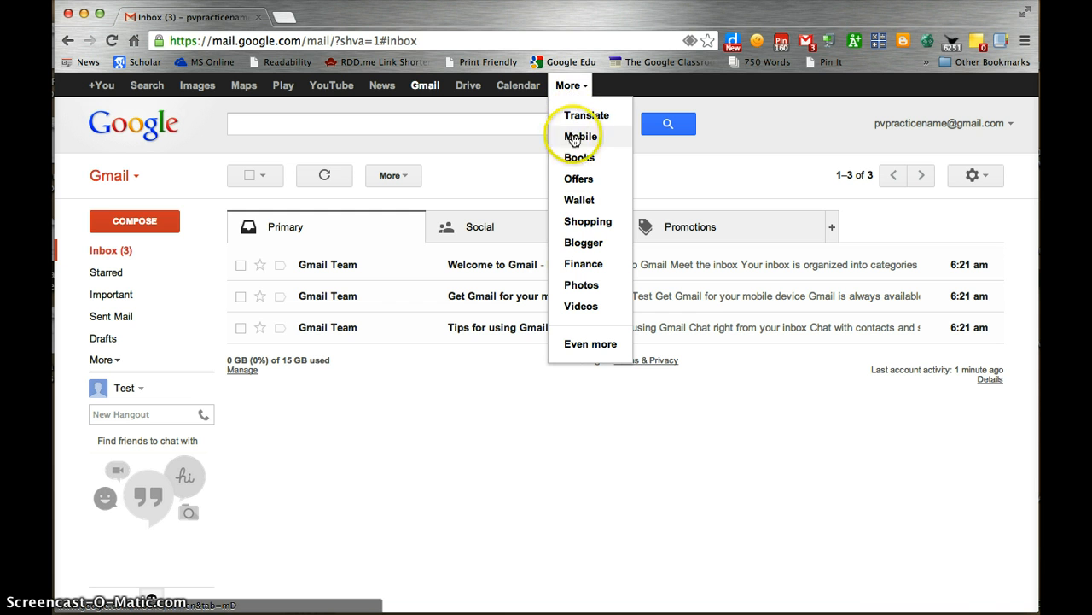
click(578, 247)
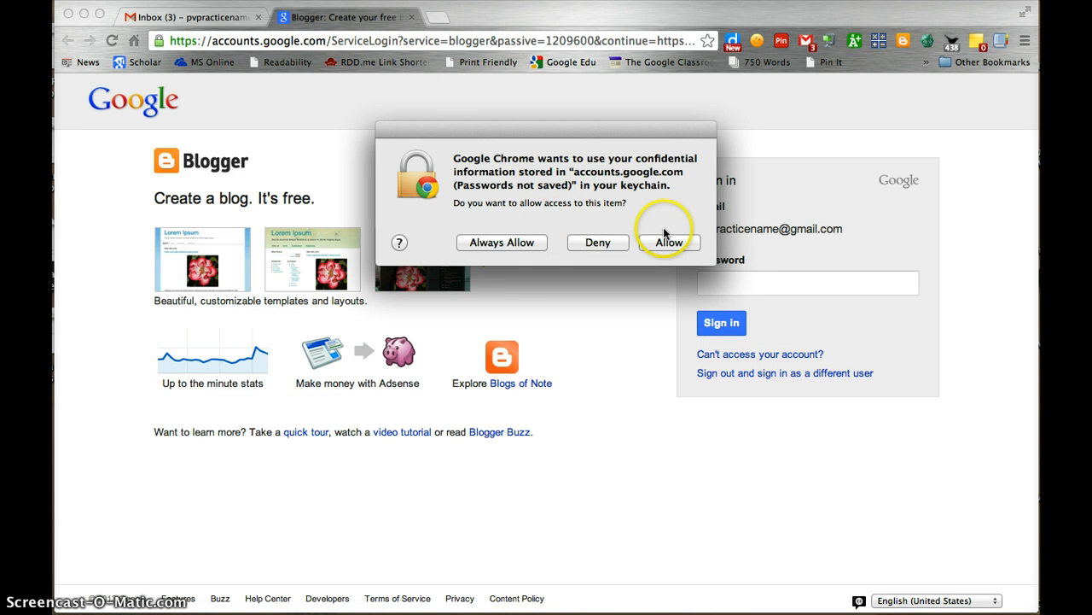
Allow keychain access, enter the account password and sign in to Blogger
click(522, 244)
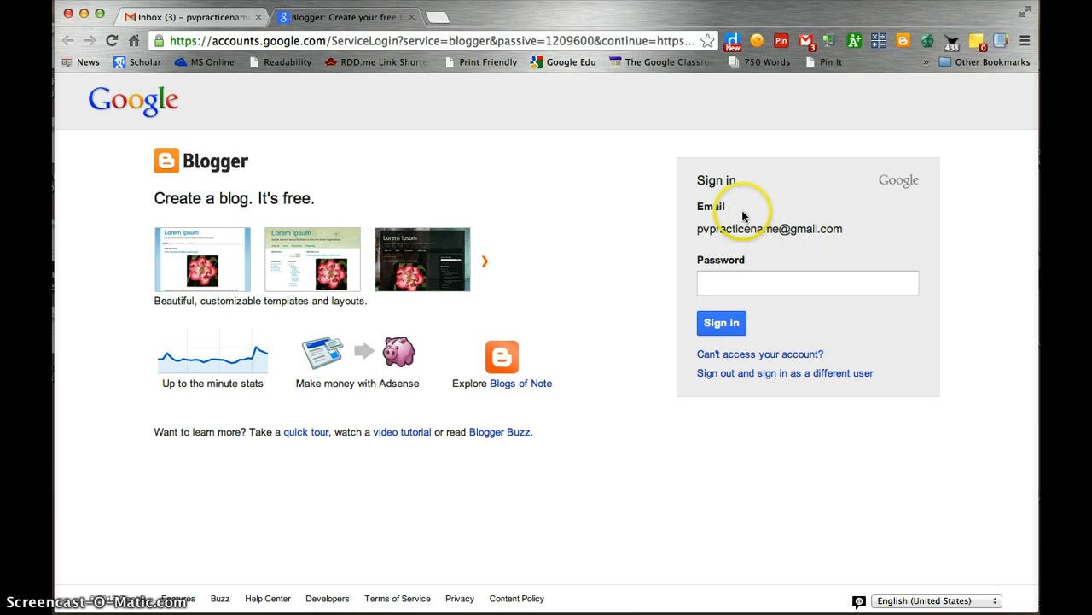
click(733, 277)
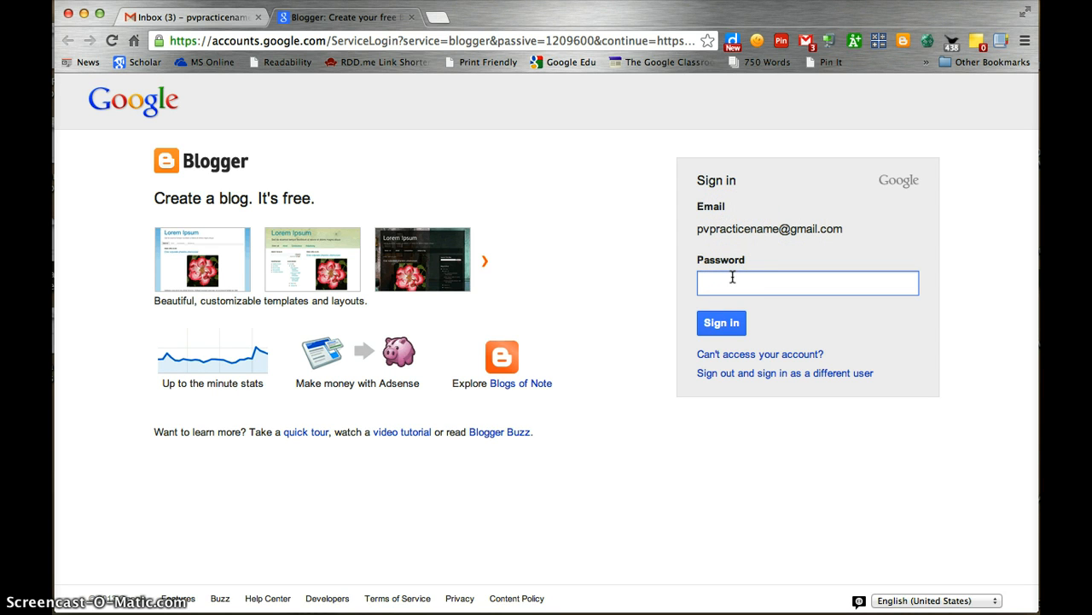
text(••••••••••)
click(776, 278)
click(726, 325)
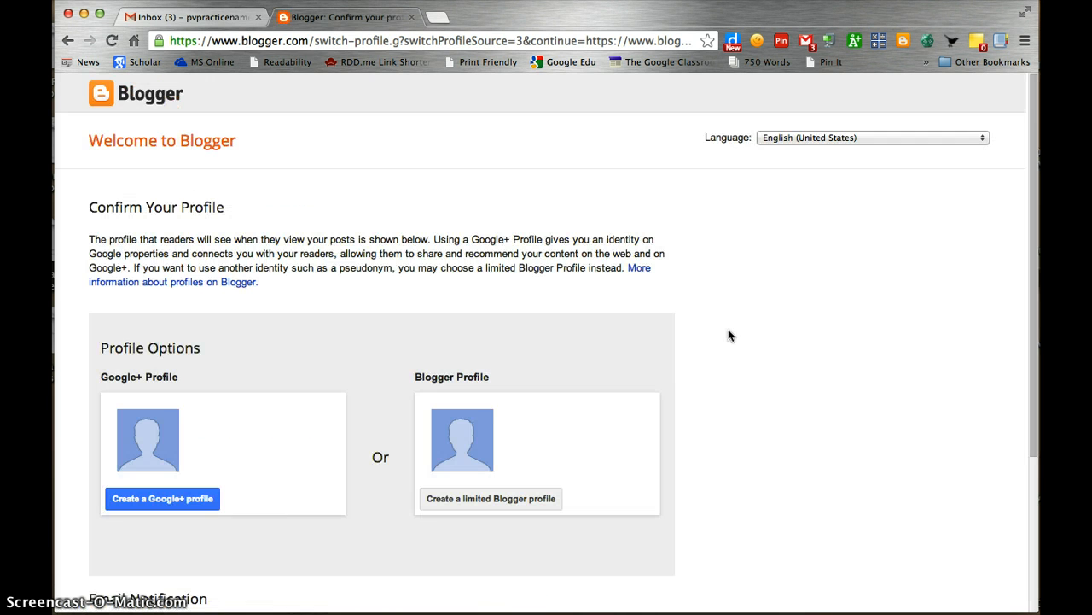
click(704, 333)
Turn off feature announcement e-mails and choose a limited Blogger profile instead of Google+
scroll(704, 336, down, 2)
scroll(703, 334, down, 1)
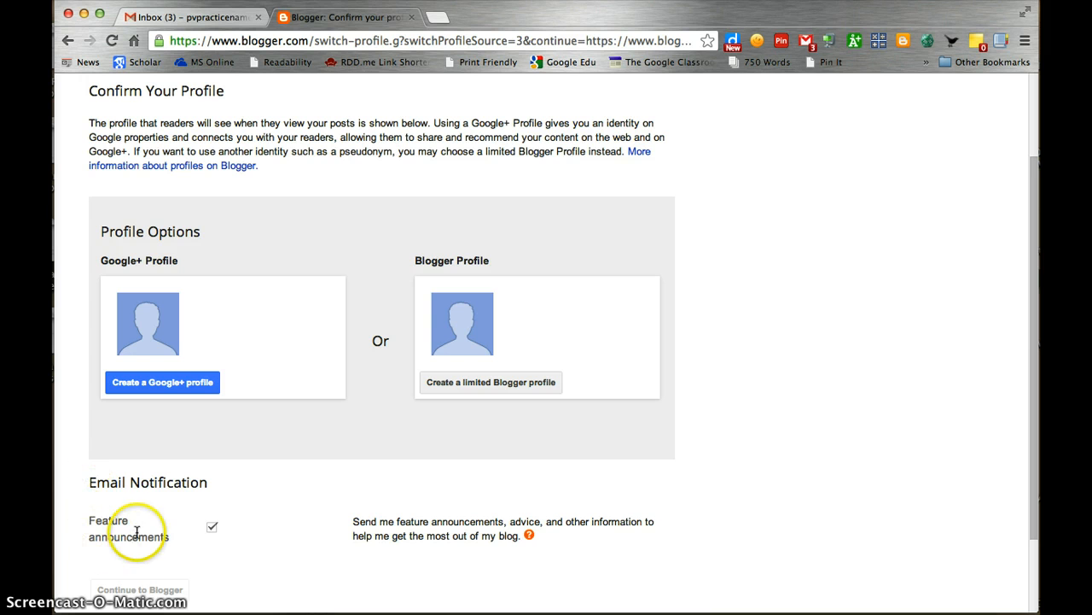
click(213, 527)
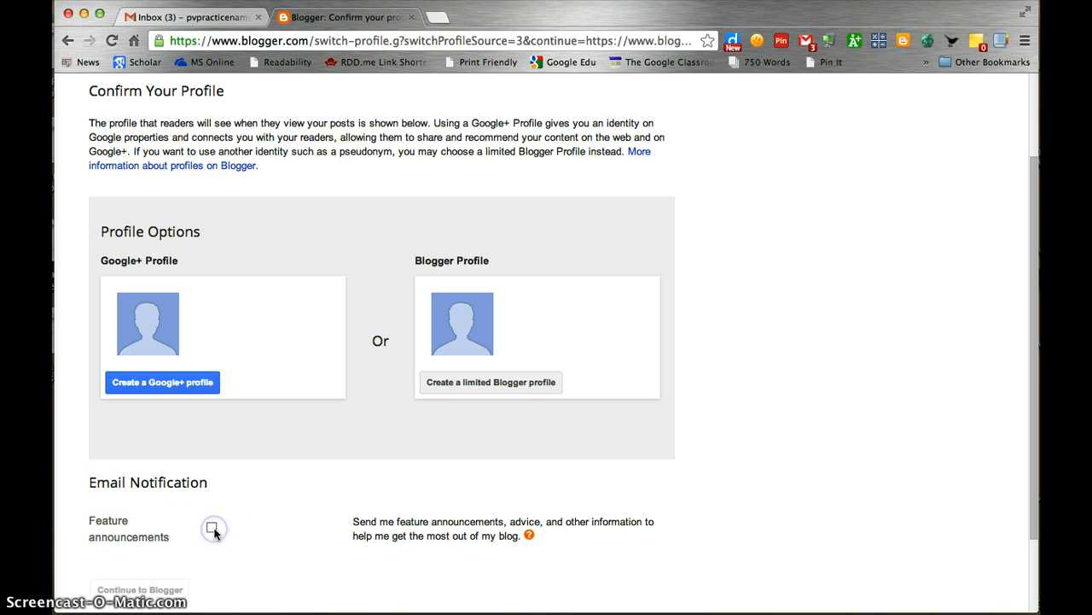
click(505, 385)
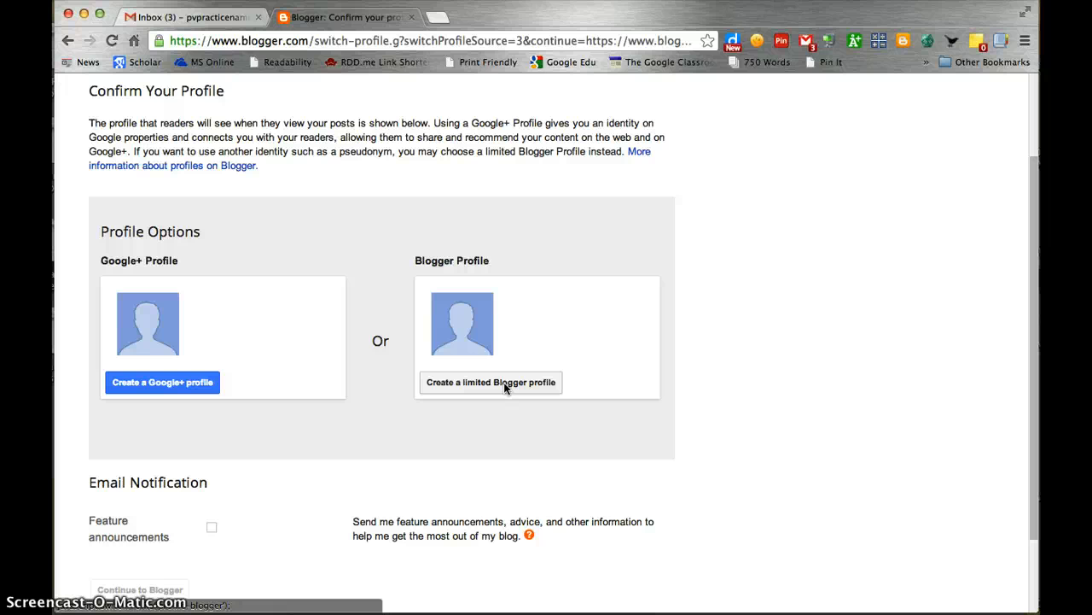
click(504, 386)
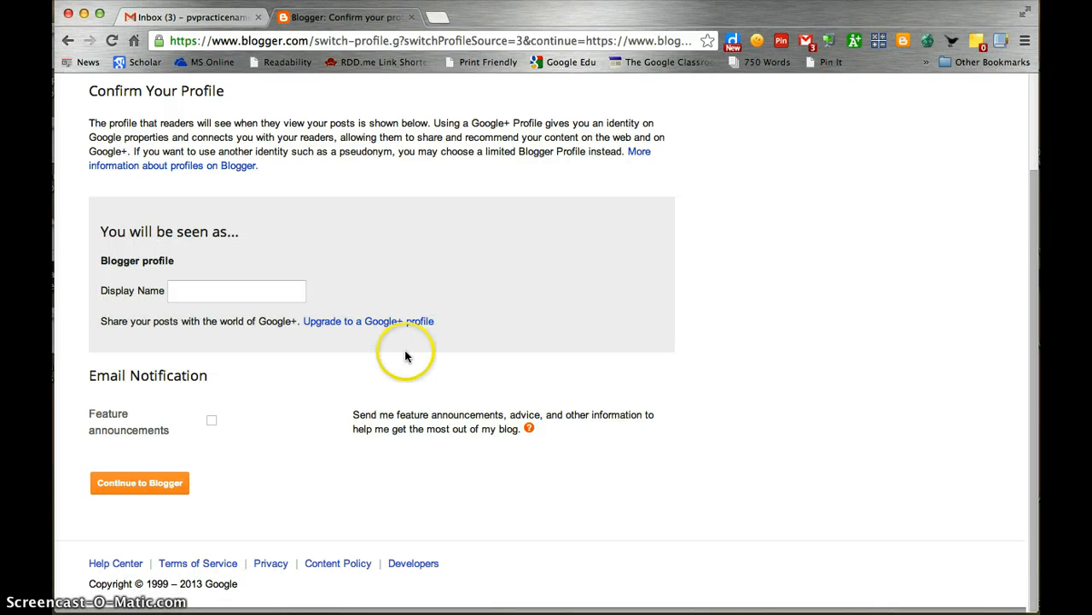
Enter the profile's display name and continue to the Blogger dashboard
click(242, 294)
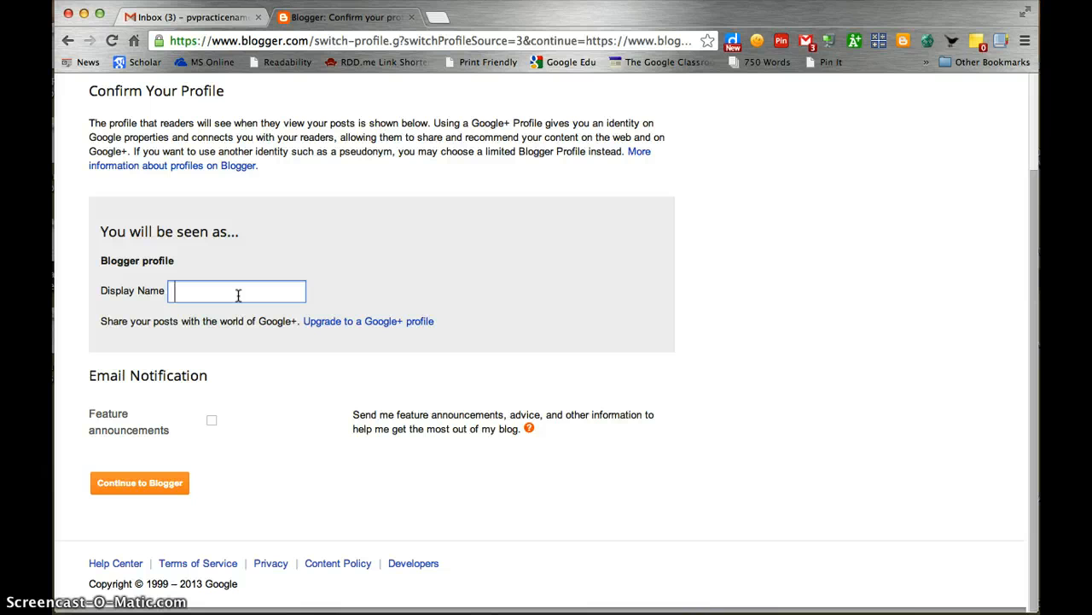
text(Tes)
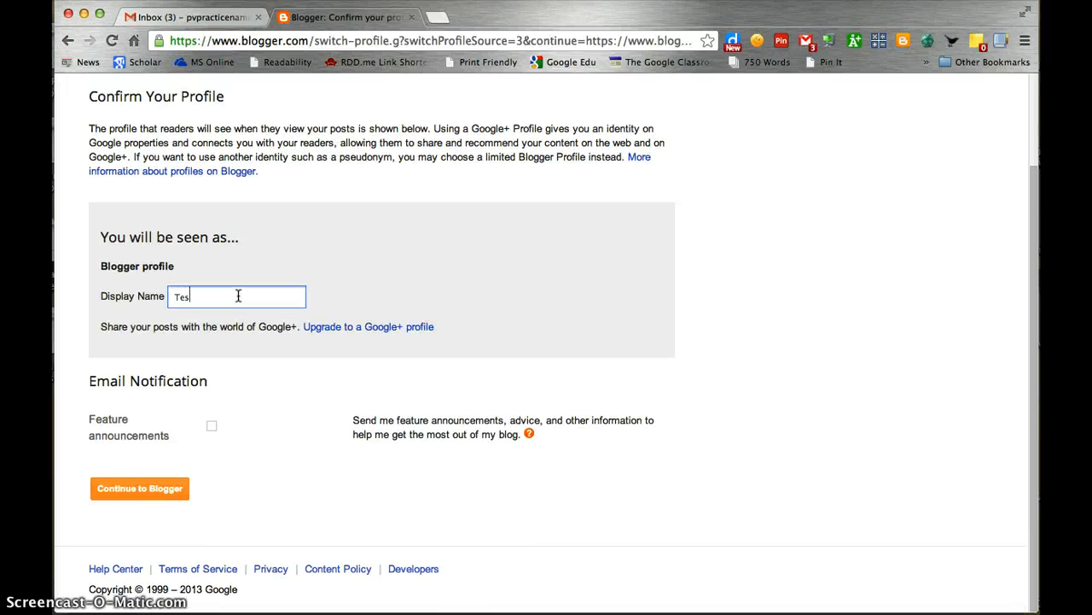
text(t S)
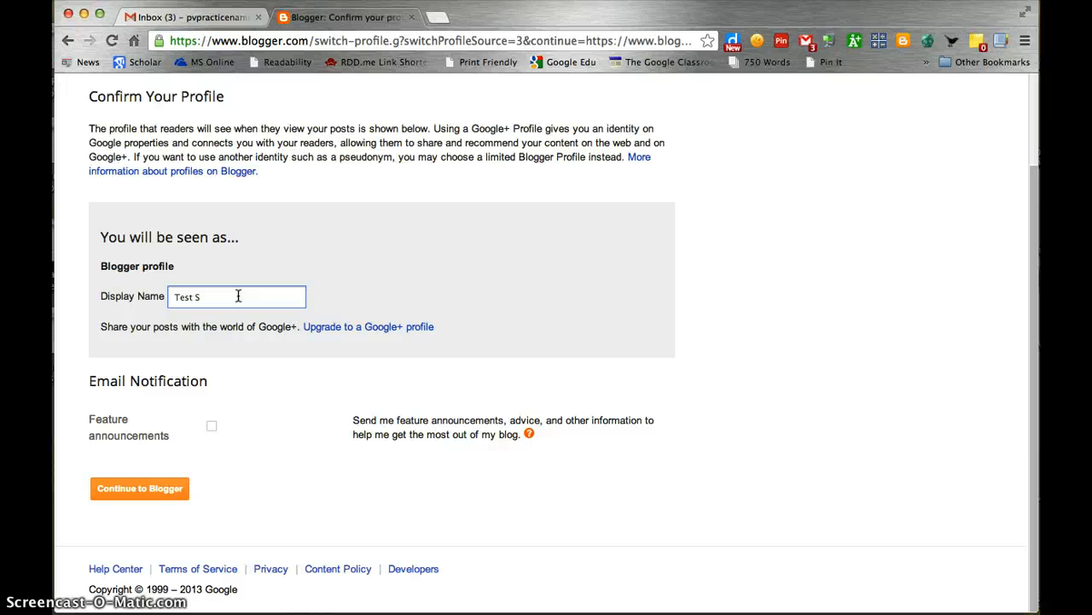
click(141, 492)
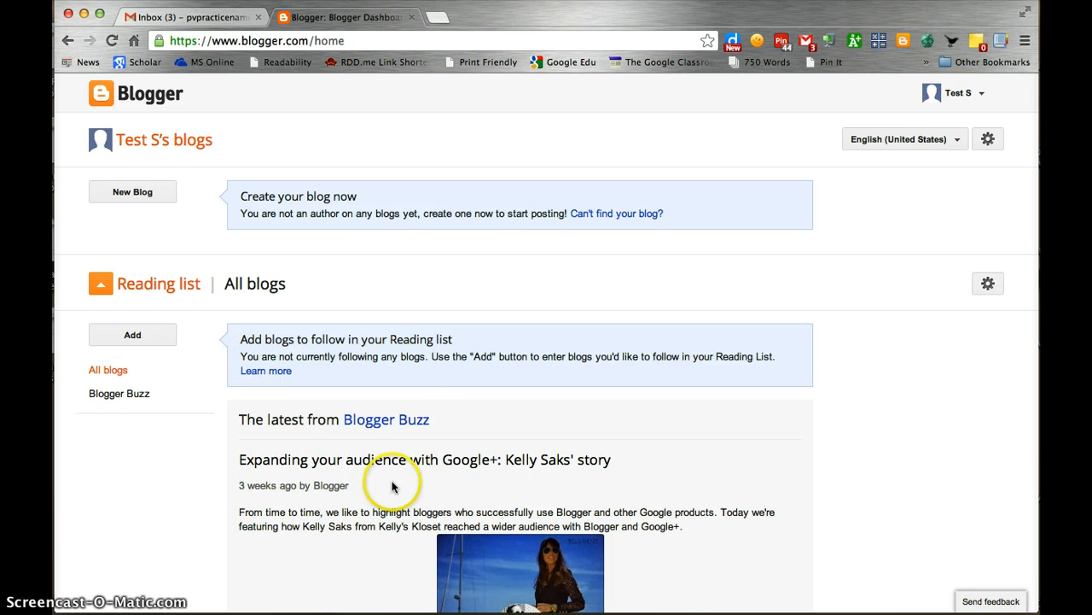
Start a new blog from the Blogger dashboard's New Blog button
click(147, 196)
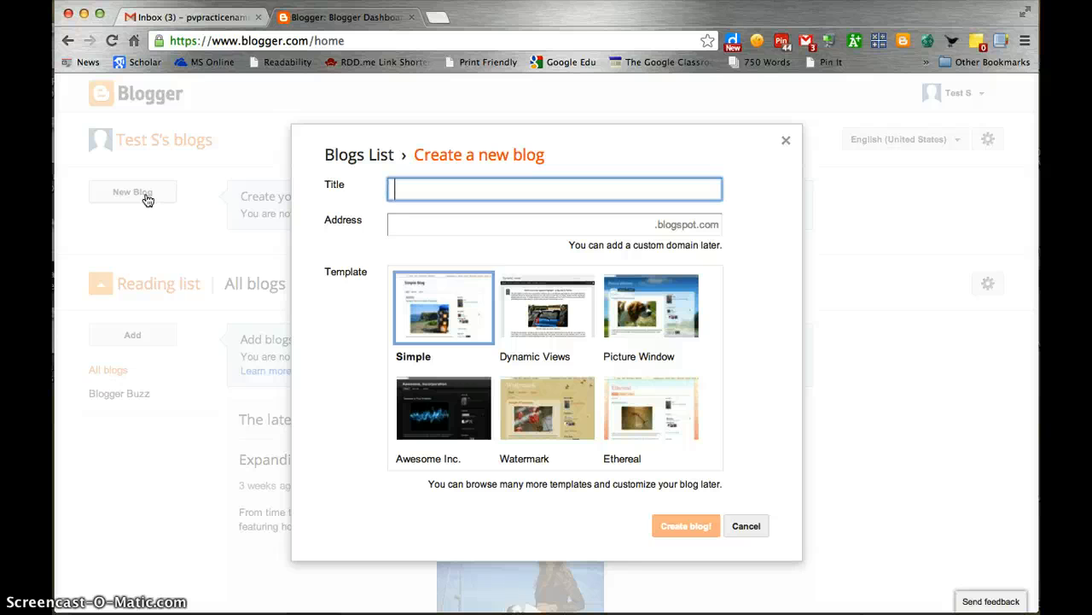
Title the blog 'Test S Fashion Blog' and give it the address testsfashionblog
text(Test S Fashio)
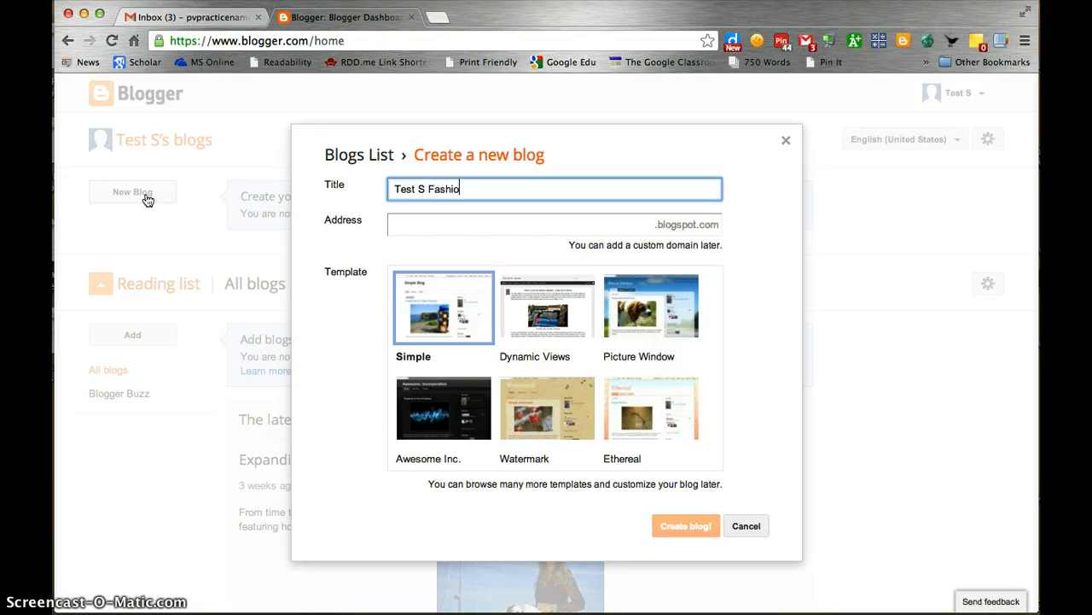
text(n Blog)
click(544, 228)
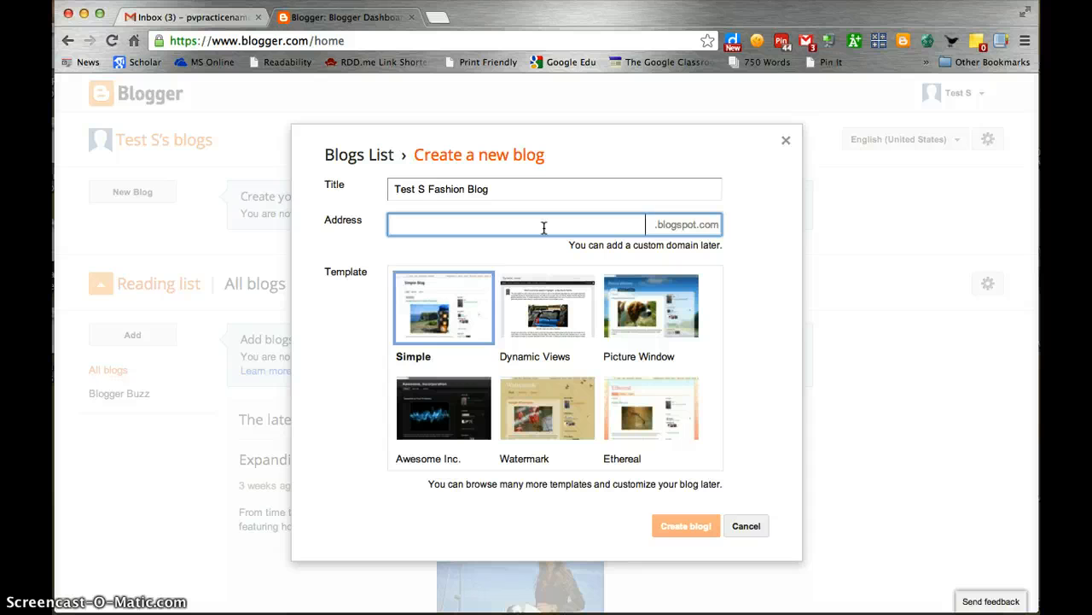
text(tests)
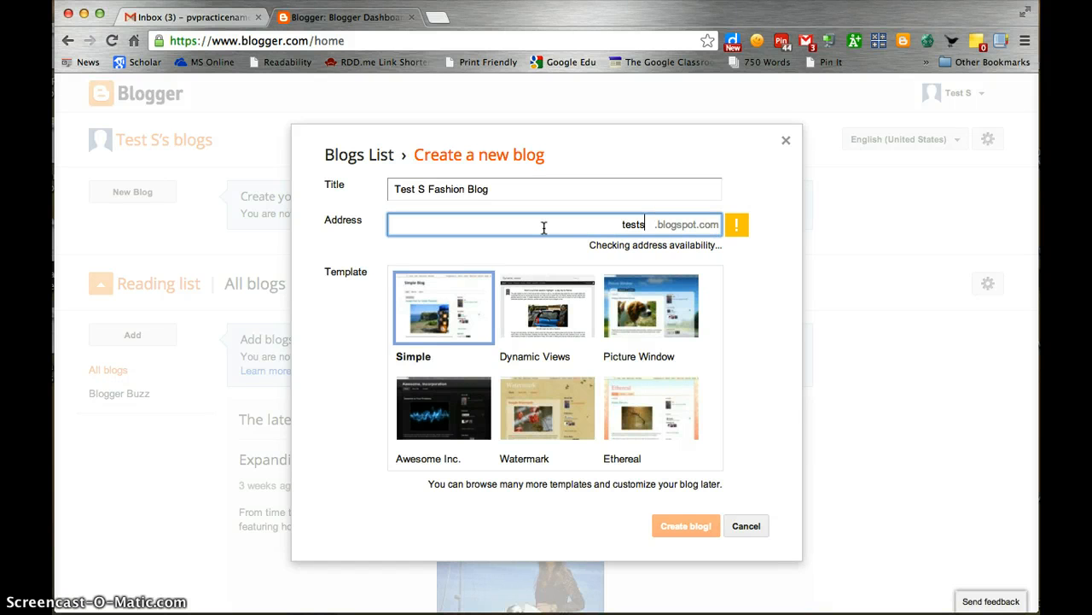
text(fashion)
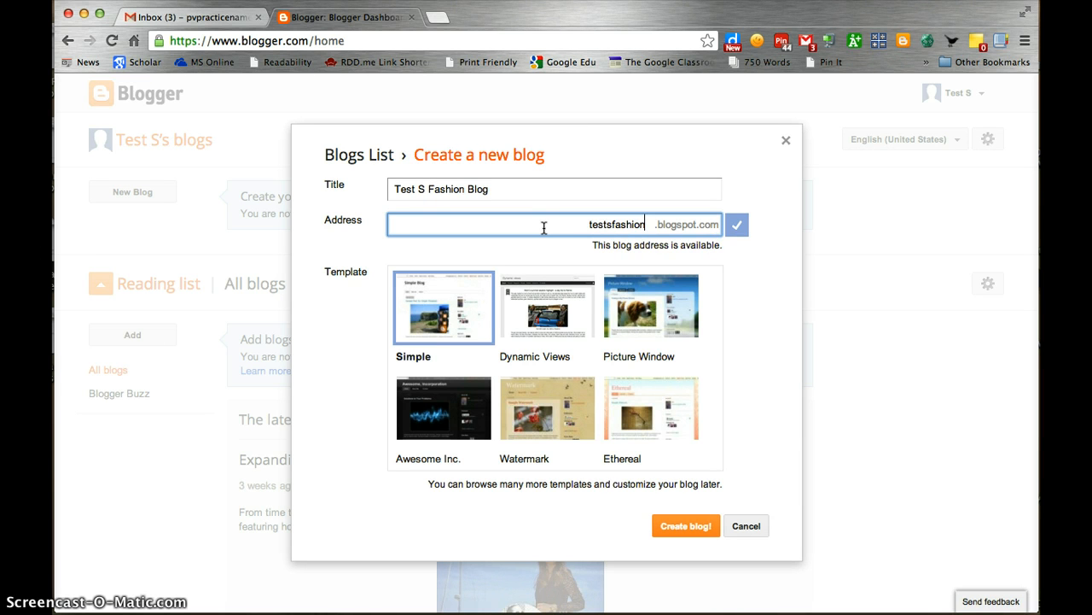
text(blog)
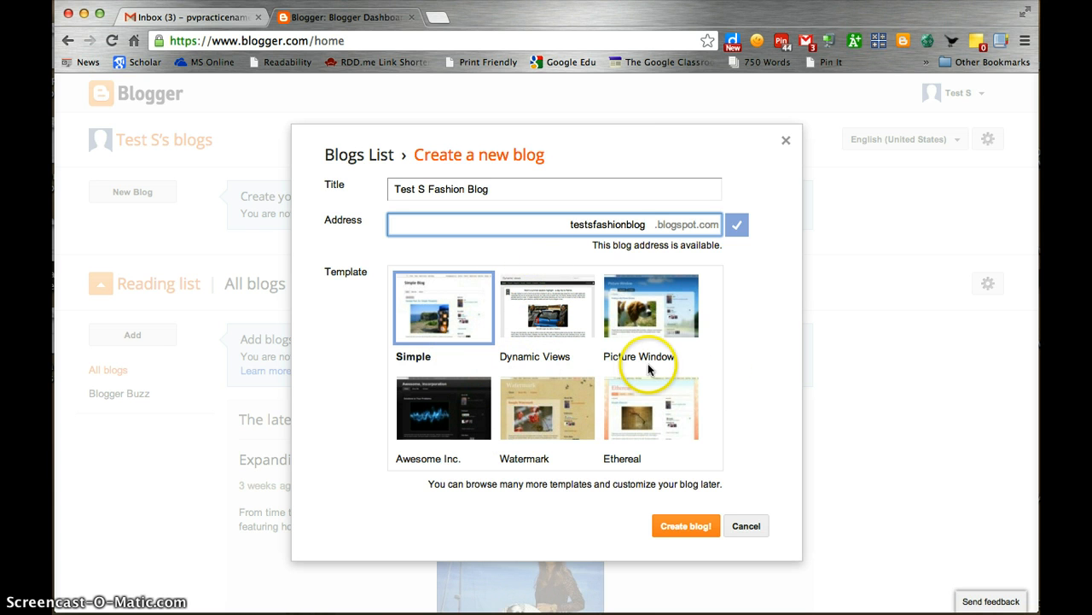
Choose the Picture Window template and create the blog
scroll(643, 364, down, 5)
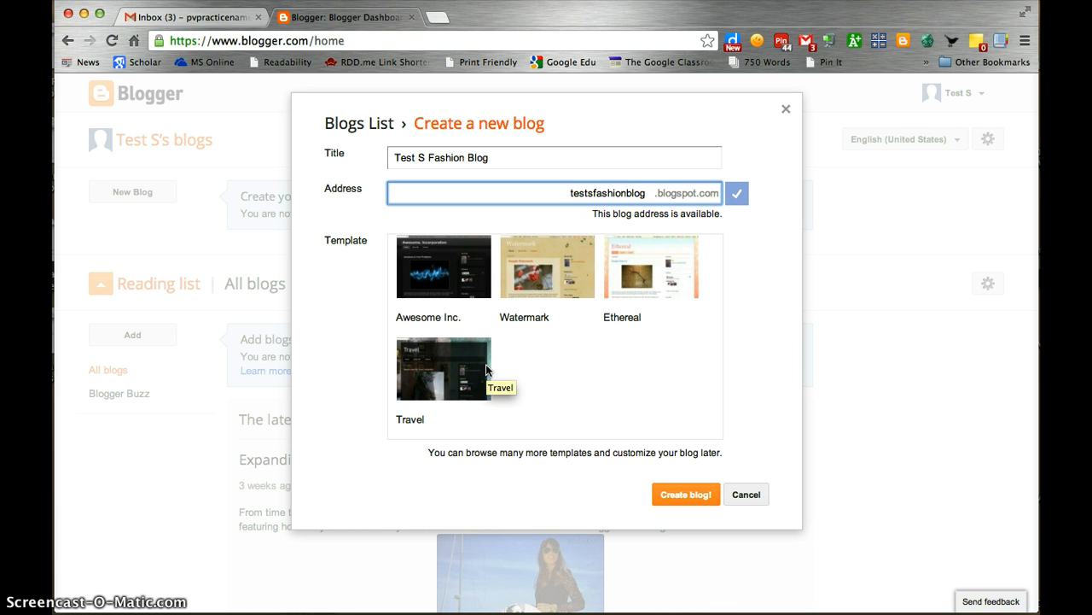
scroll(486, 363, up, 5)
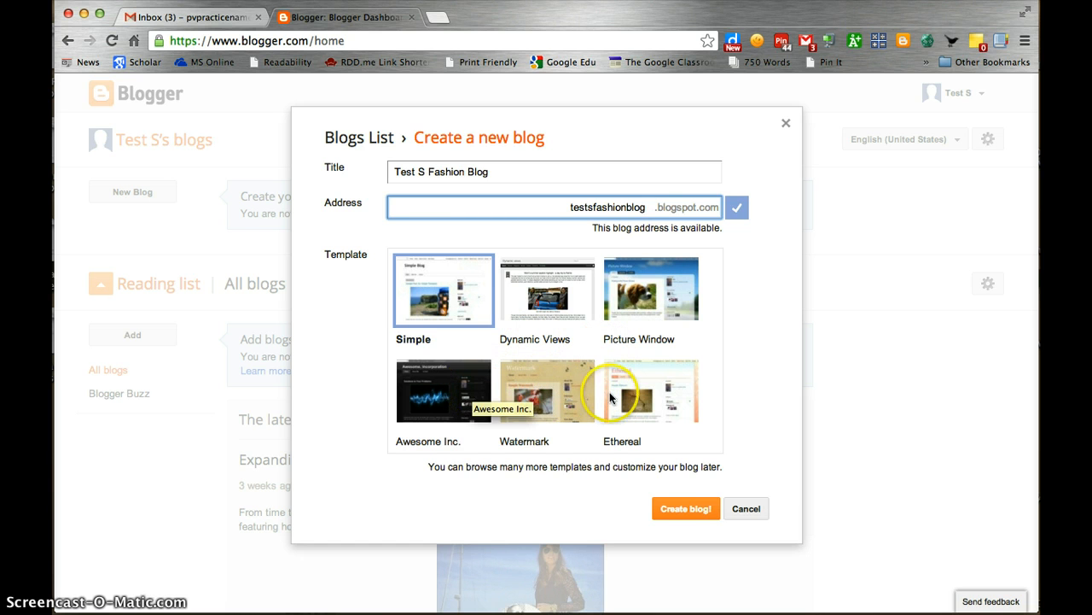
click(663, 293)
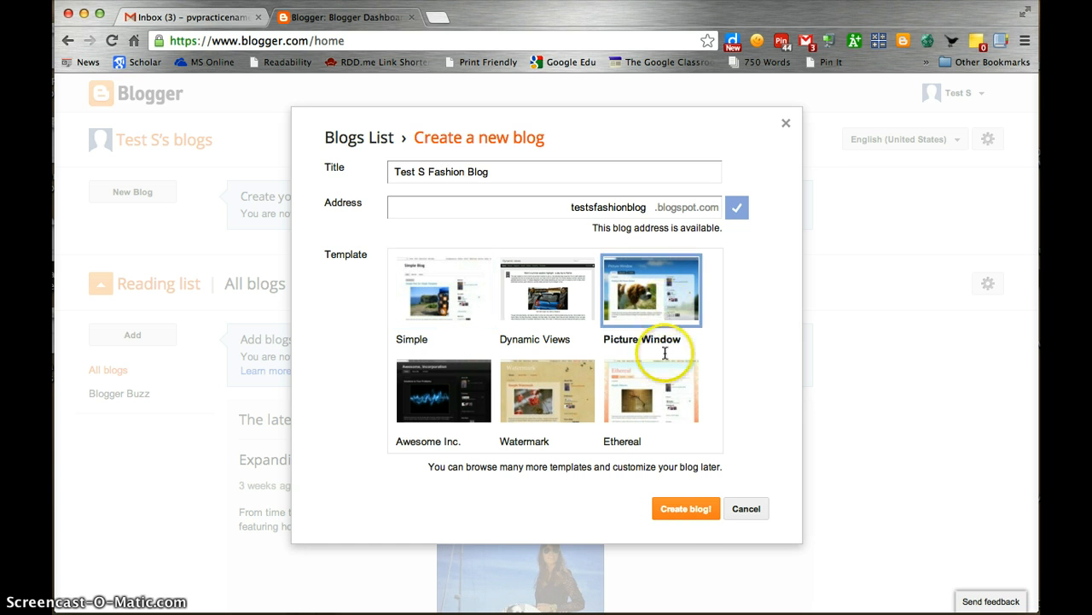
click(685, 509)
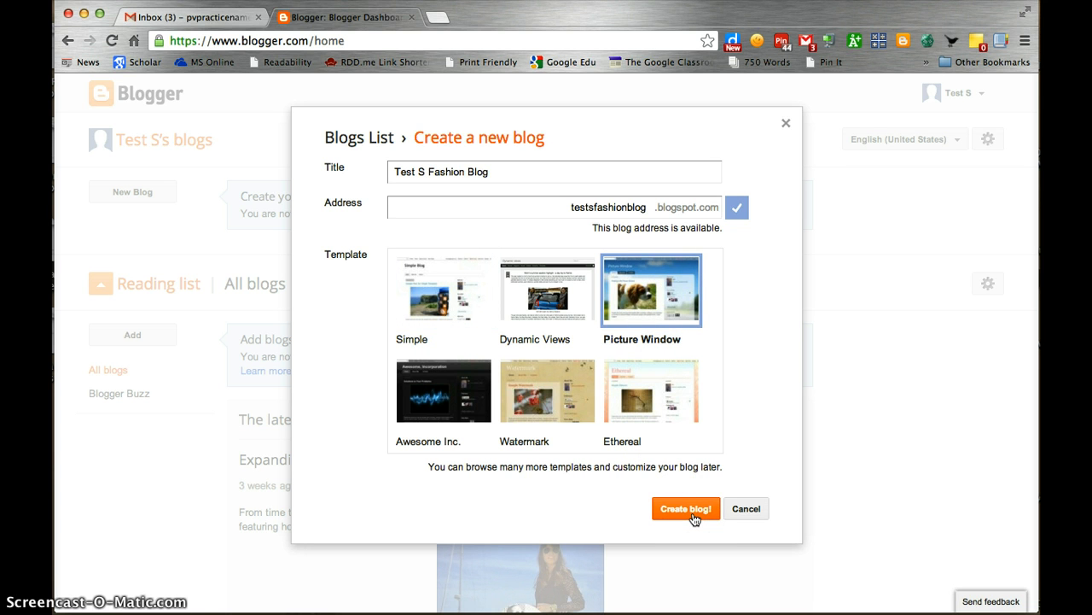
click(693, 513)
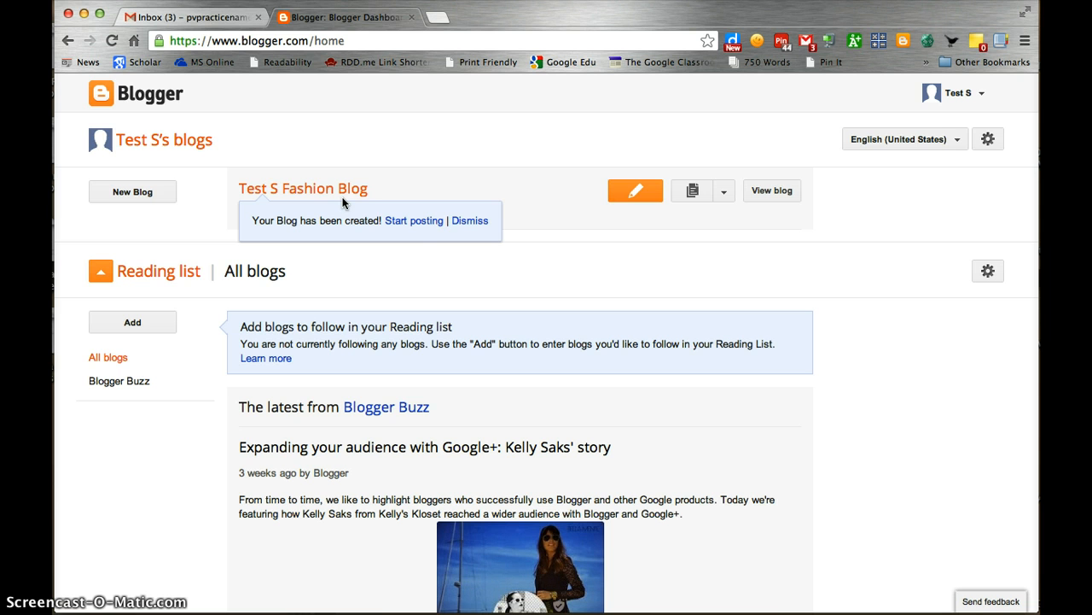
Dismiss the 'Your Blog has been created!' notice on the dashboard
click(468, 223)
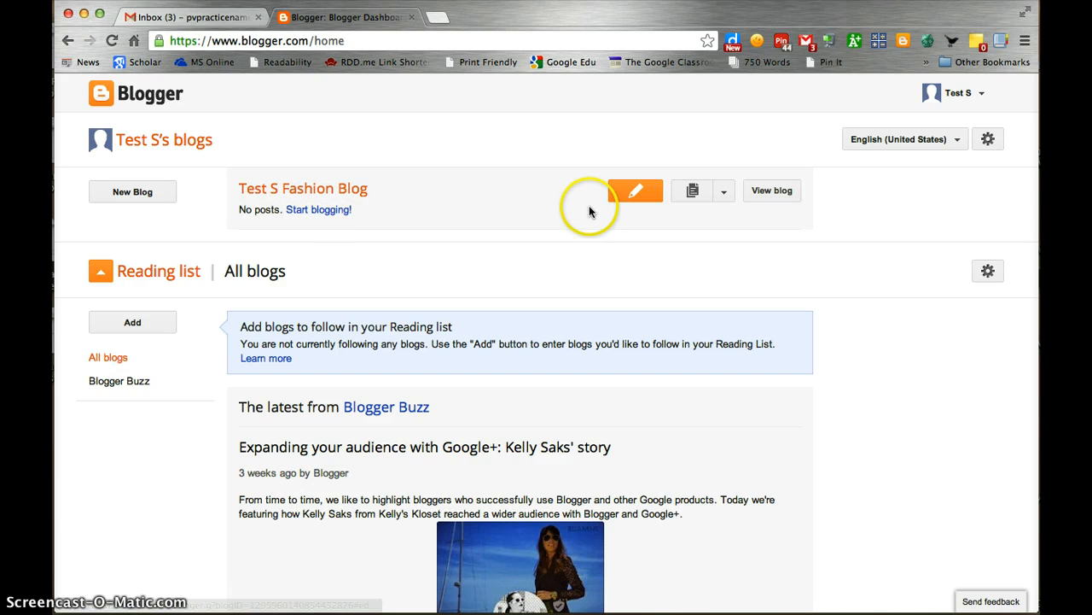
click(637, 198)
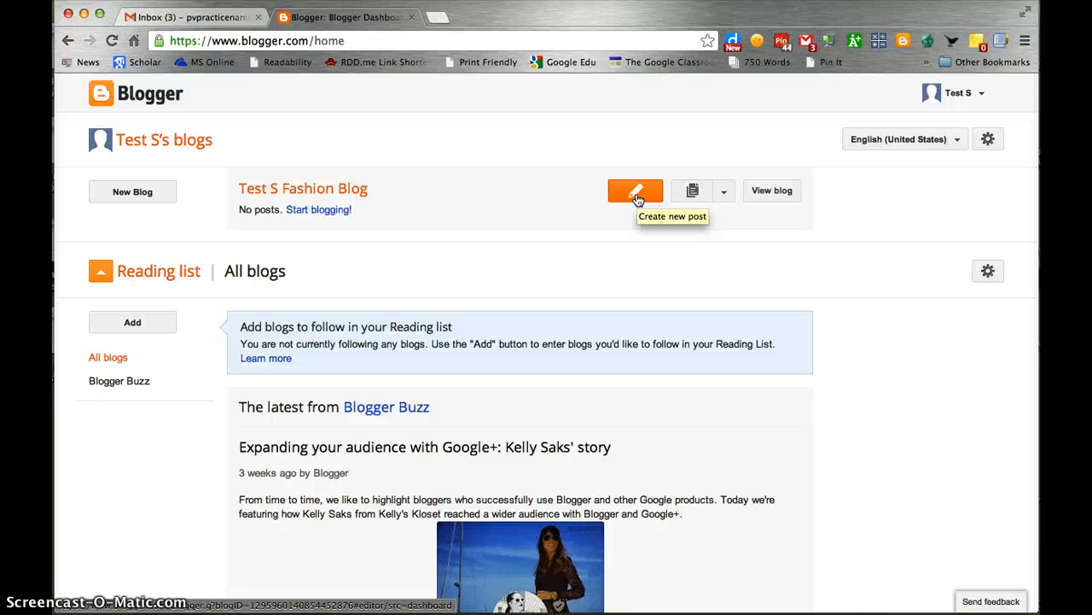
click(637, 196)
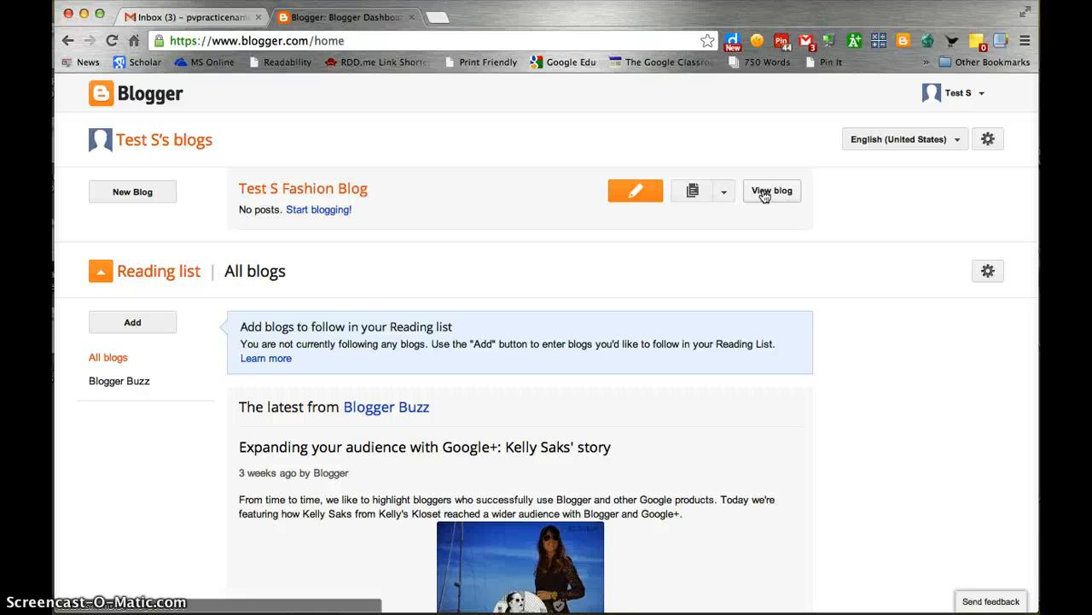
Open Test S Fashion Blog's overview, close the Google+ popup, and go to its Settings
click(316, 195)
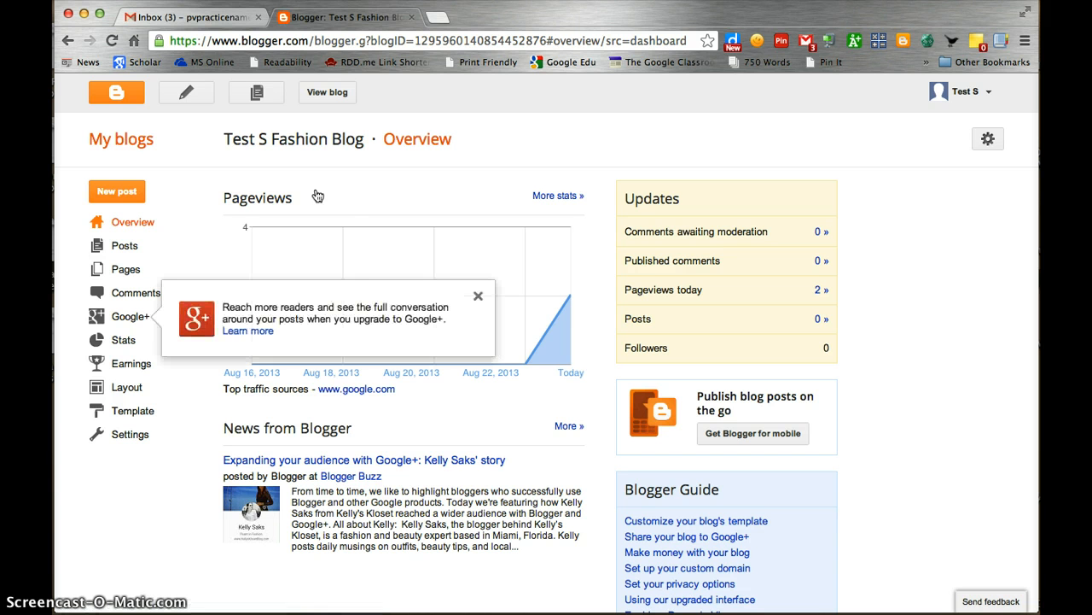
click(477, 299)
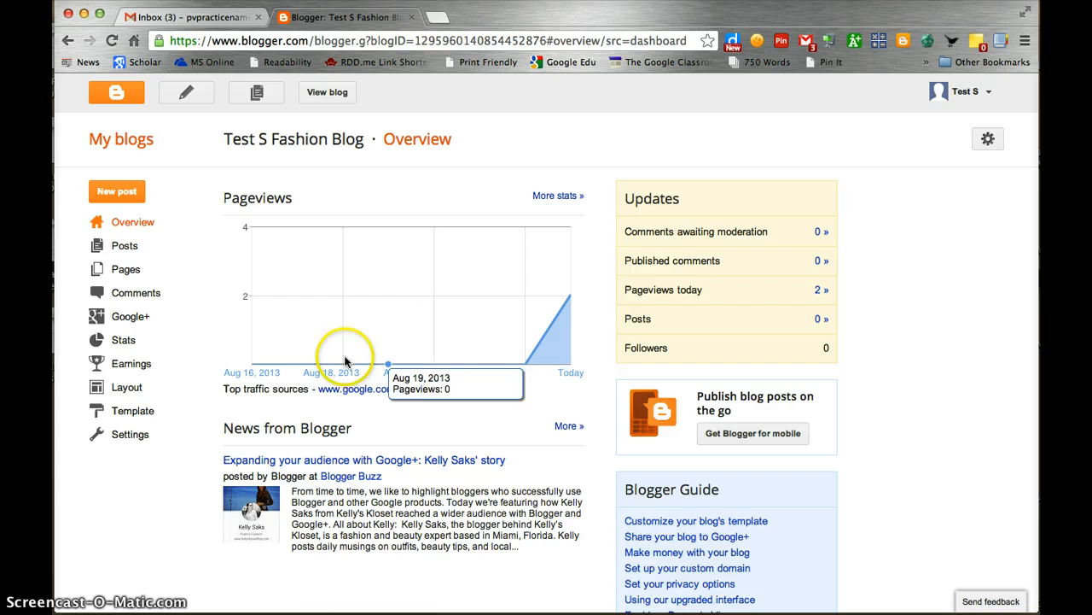
click(130, 434)
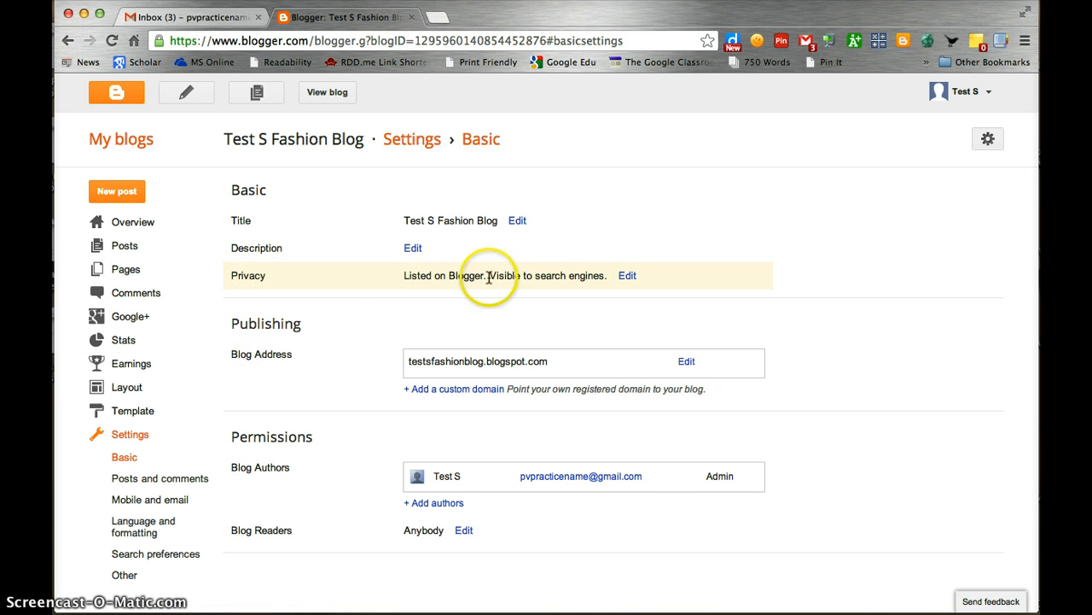
Set privacy to not listed on Blogger and hidden from search engines, and save
click(627, 276)
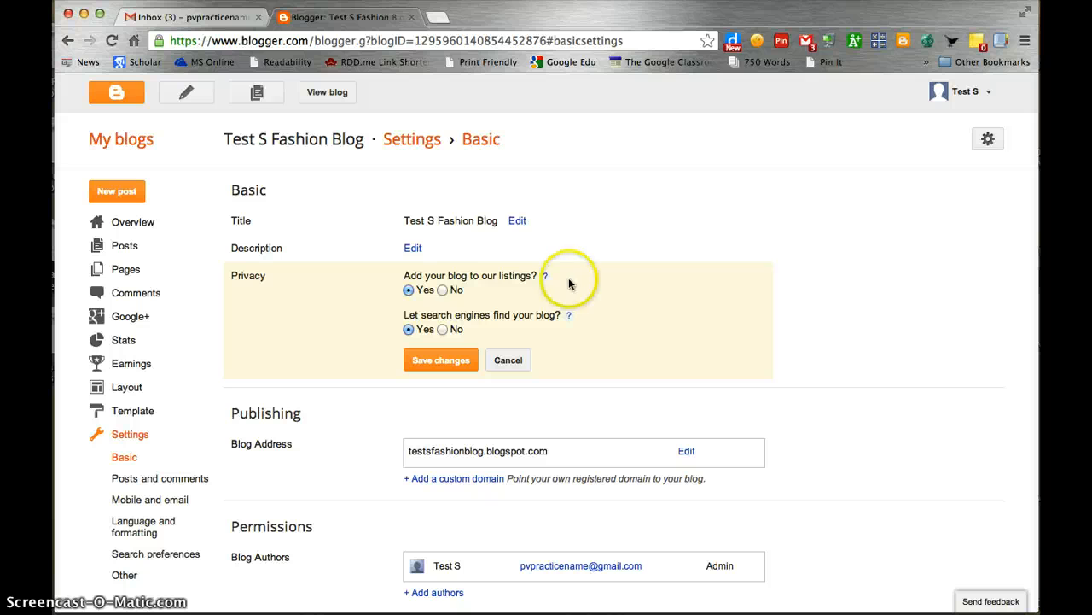
click(443, 291)
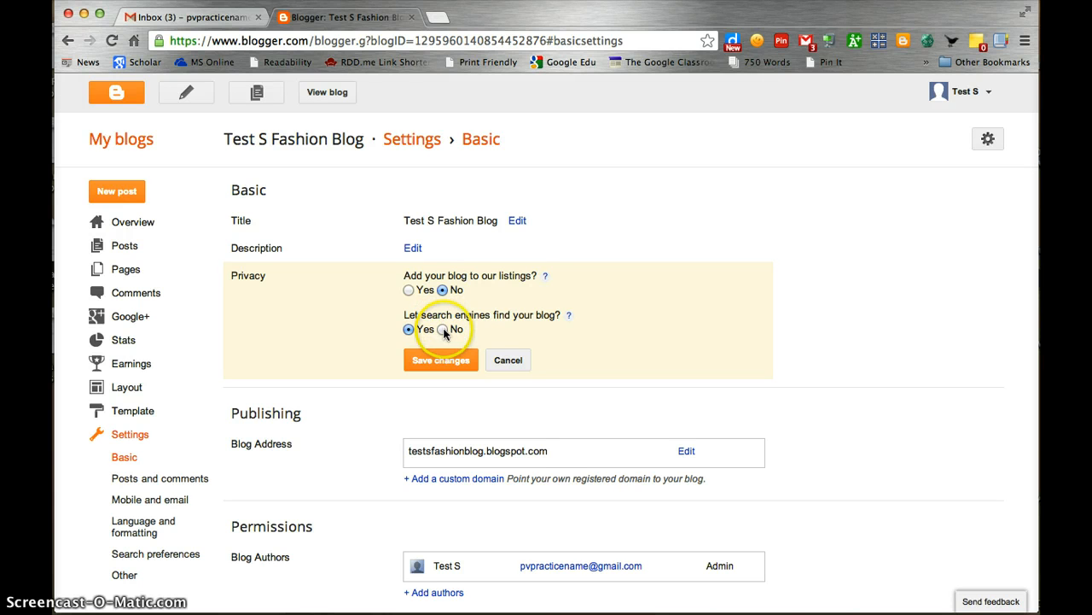
click(443, 329)
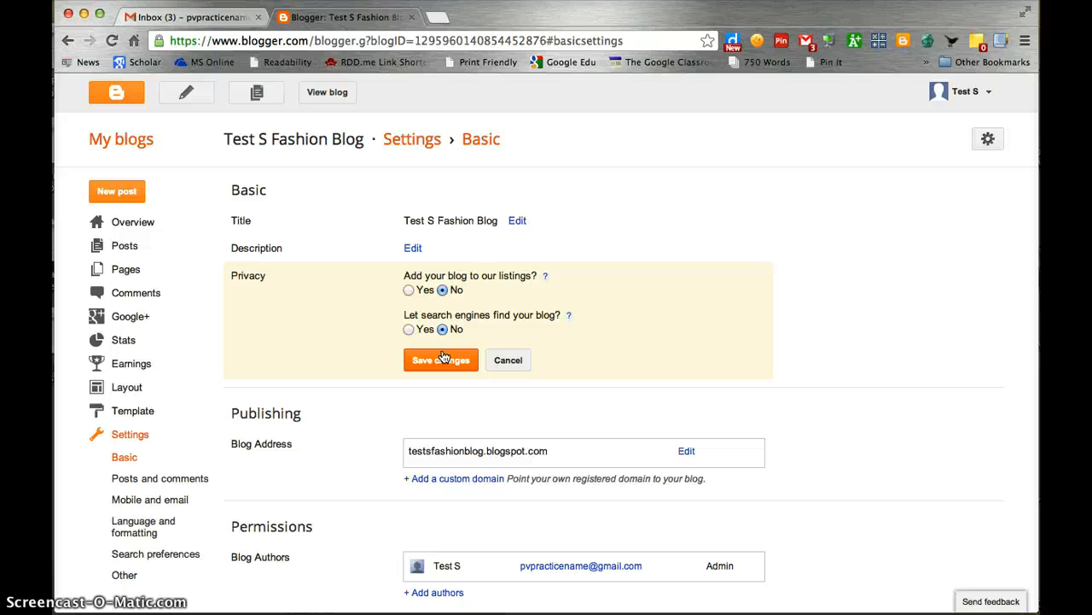
click(443, 358)
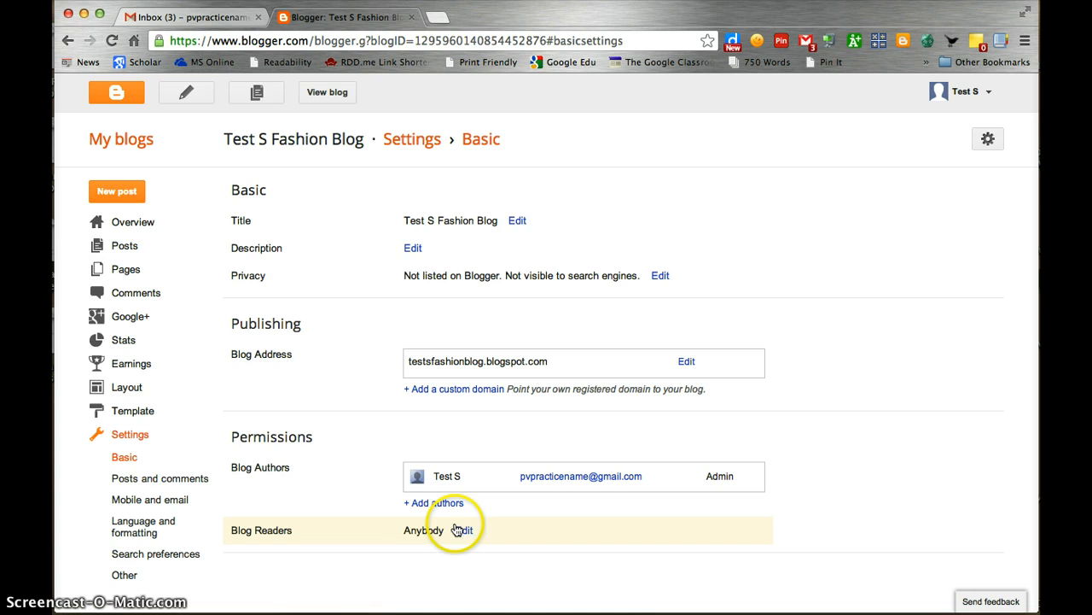
In Posts and comments settings, allow only users with Google Accounts to comment
click(170, 482)
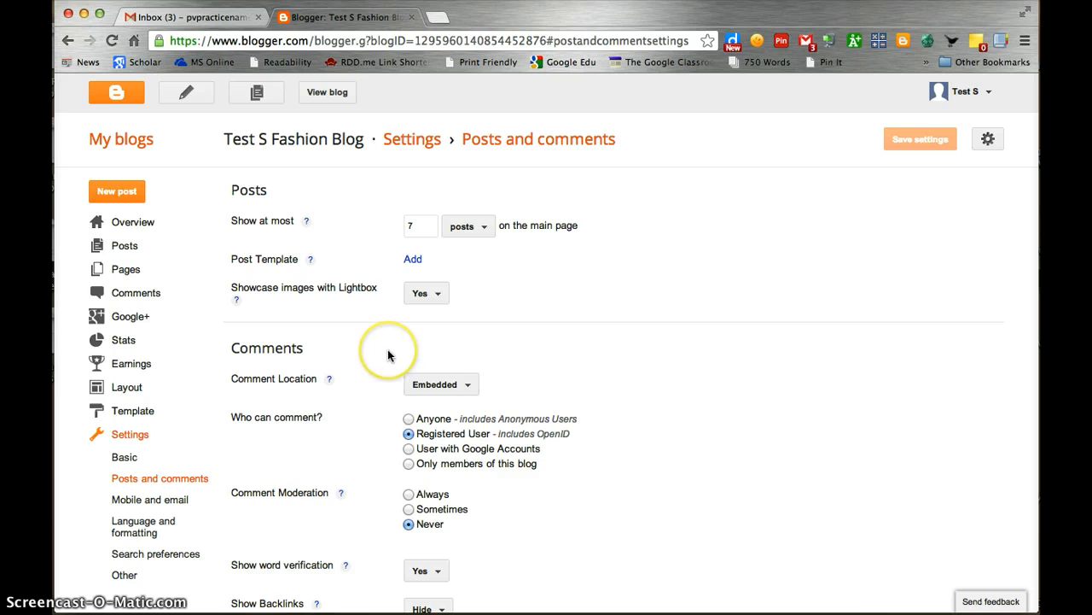
scroll(387, 355, down, 2)
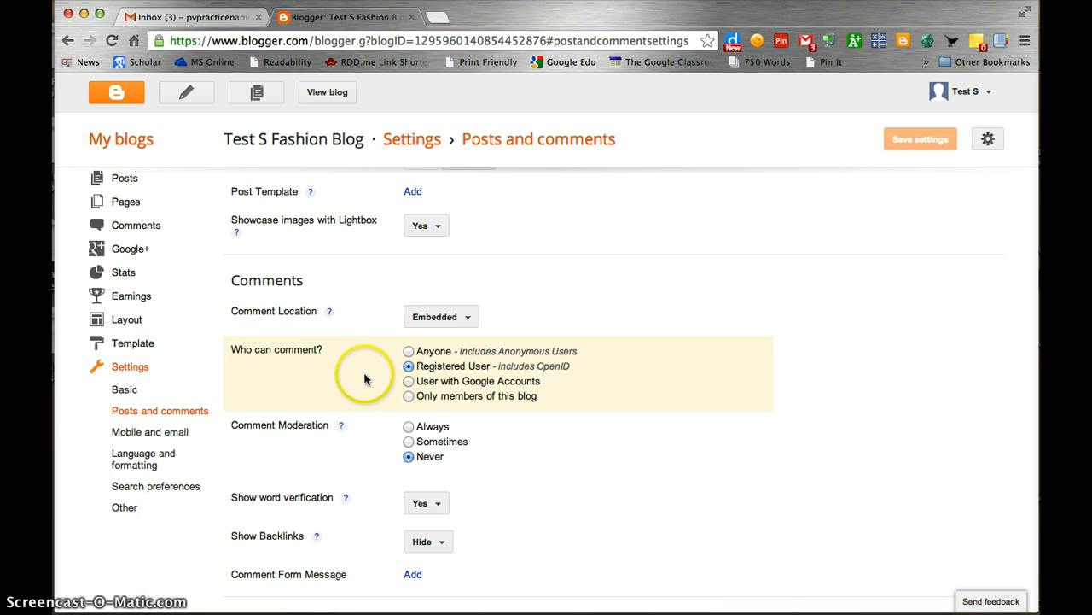
click(408, 381)
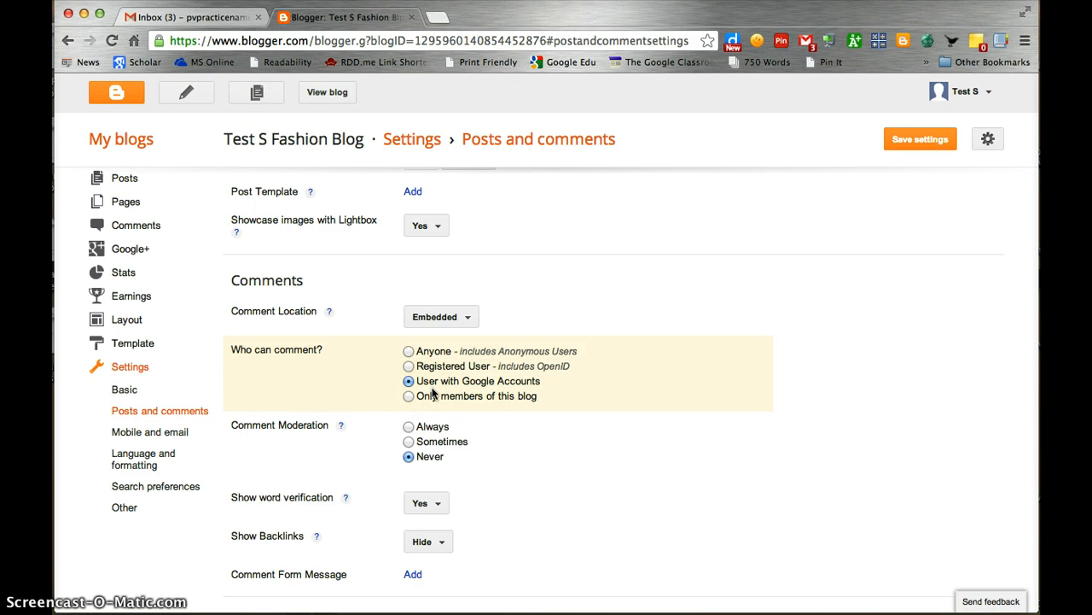
Set comment moderation to Sometimes, for posts older than 5 days instead of 14
click(408, 442)
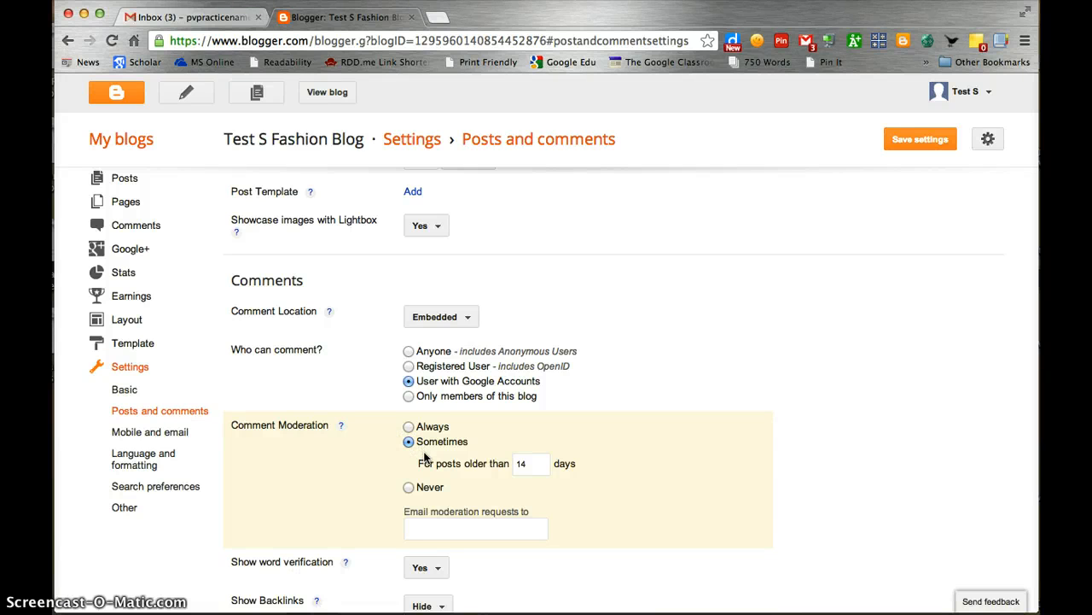
click(539, 464)
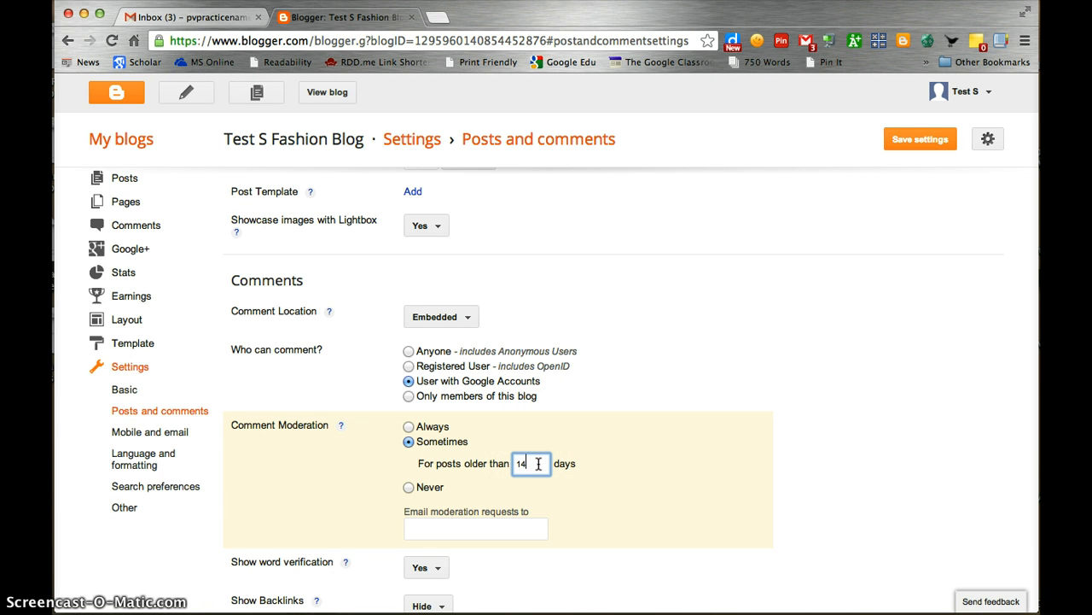
key(BackSpace)
key(BackSpace)
text(5)
click(536, 473)
scroll(536, 475, down, 1)
Enter the owner's e-mail address in 'Email moderation requests to'
click(478, 484)
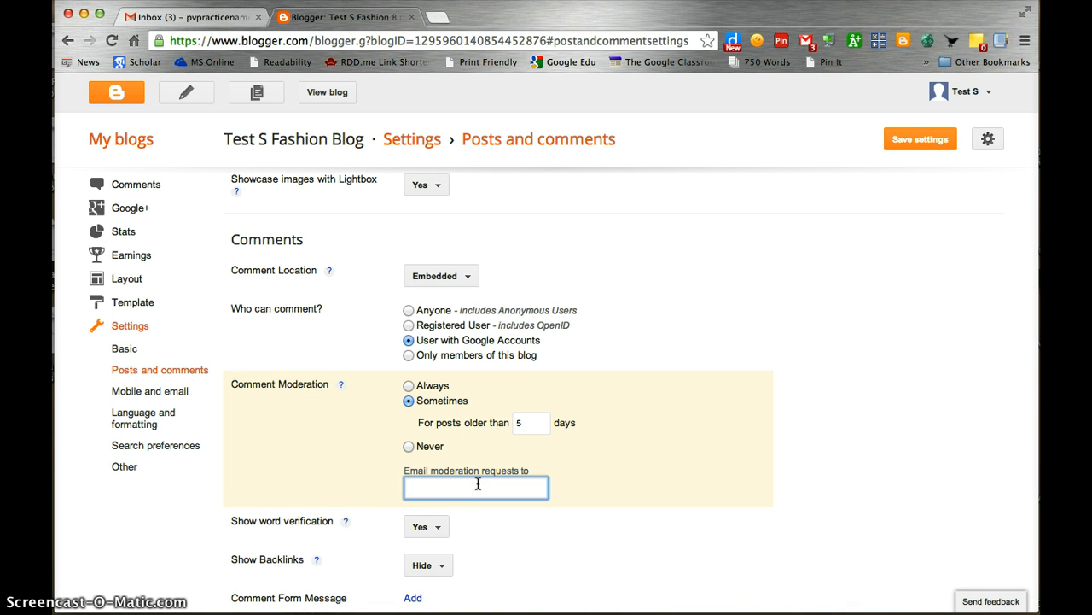
scroll(475, 480, down, 1)
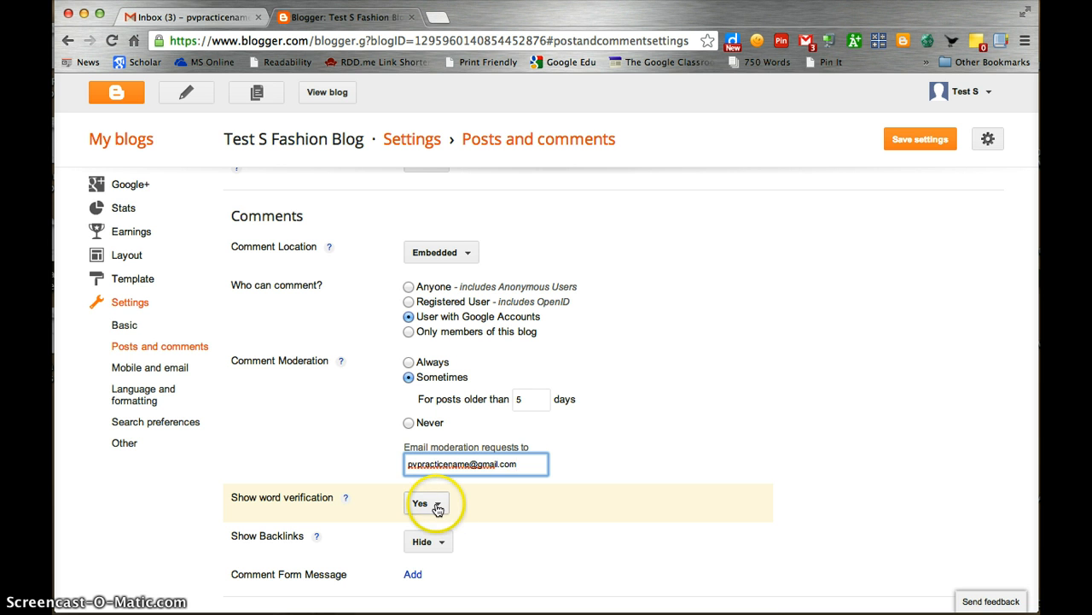
Set Show word verification to No and save the comment settings
click(435, 503)
click(435, 555)
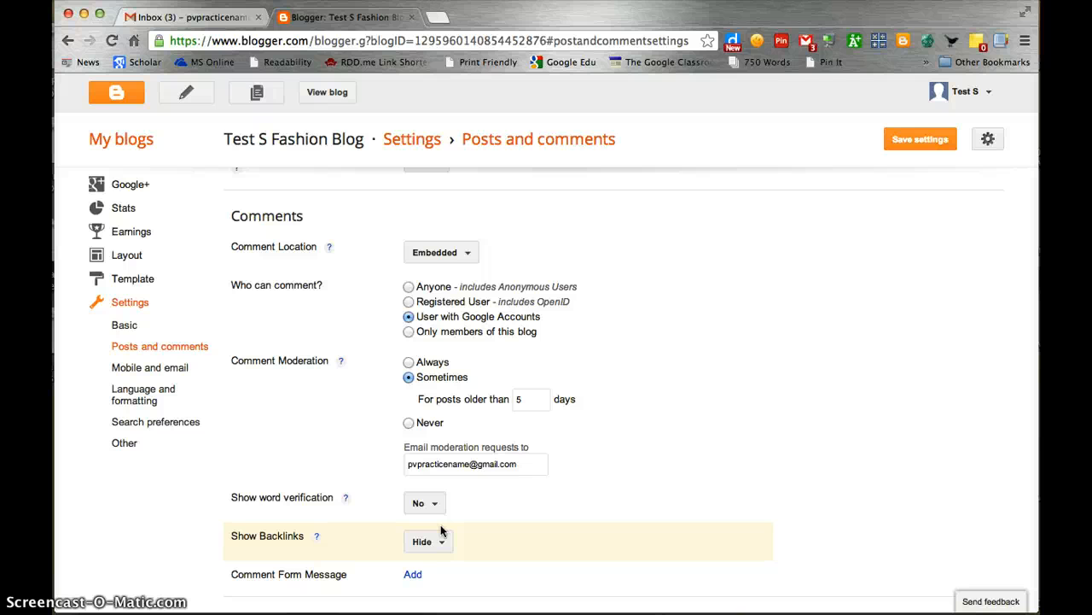
click(915, 150)
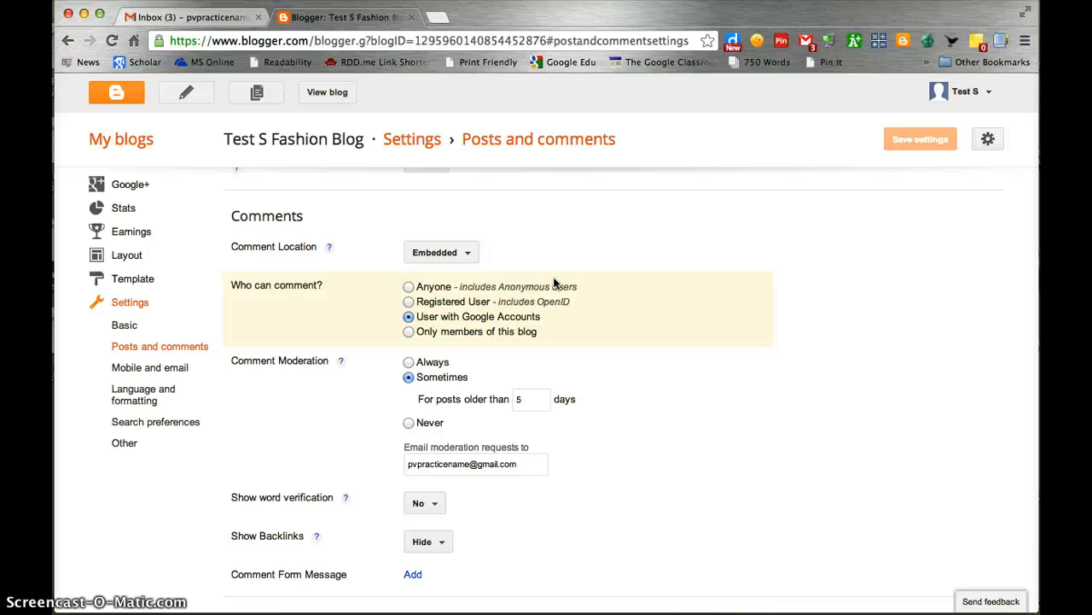
Go back to the blog list and create a new post on Test S Fashion Blog
click(119, 97)
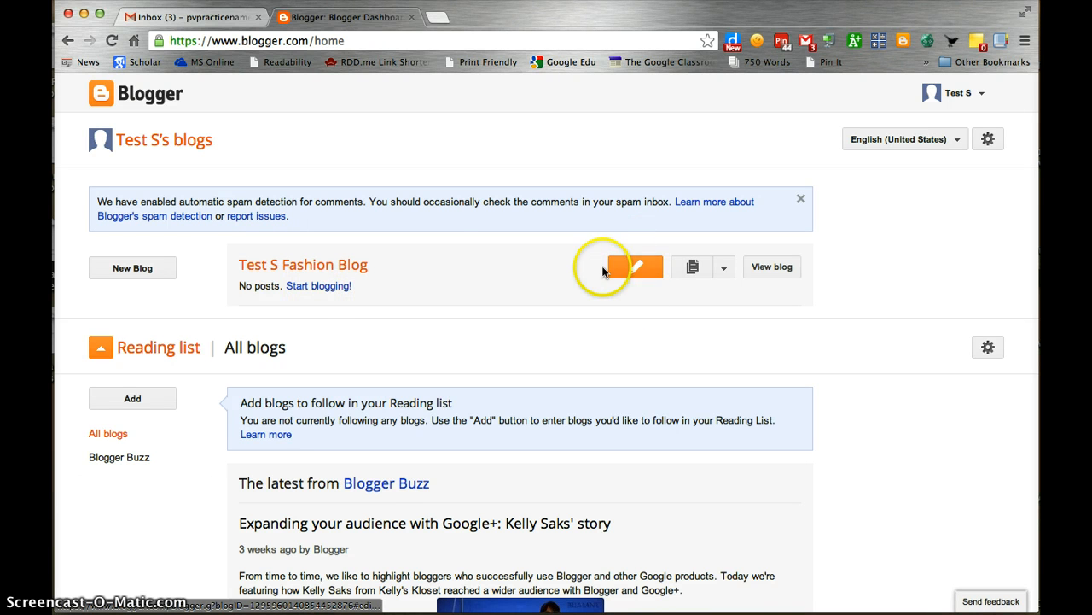
click(635, 272)
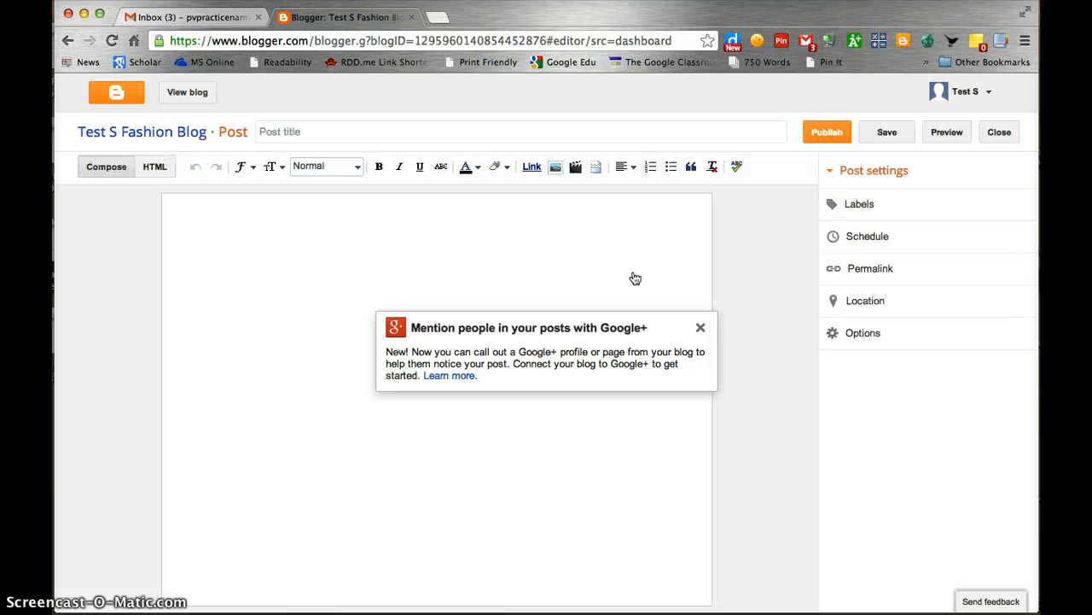
Dismiss the Google+ mentions popup and title the post 'My Fashion Story'
click(700, 328)
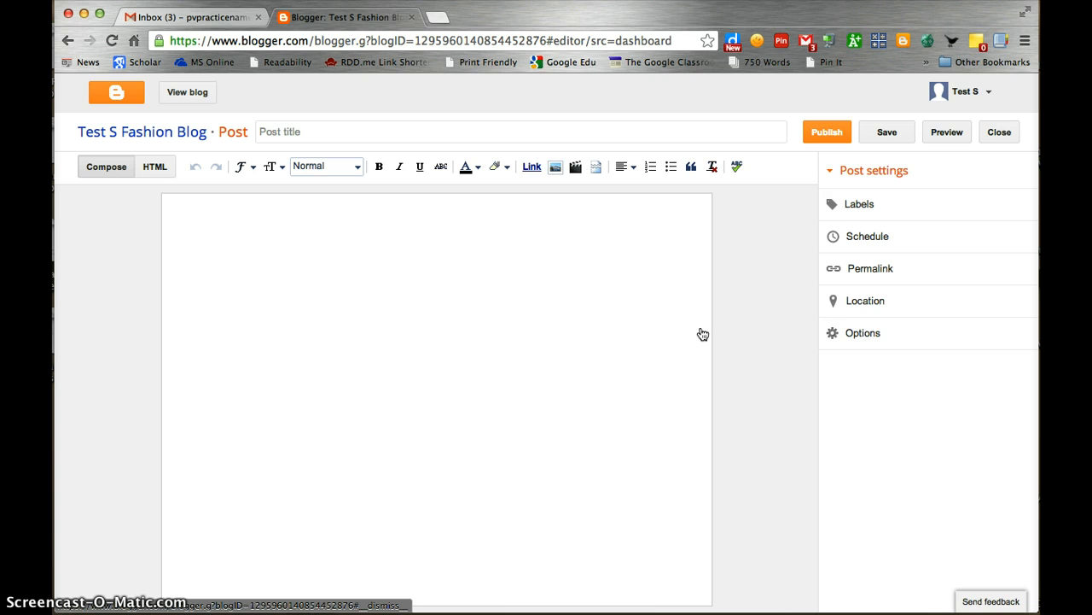
click(317, 134)
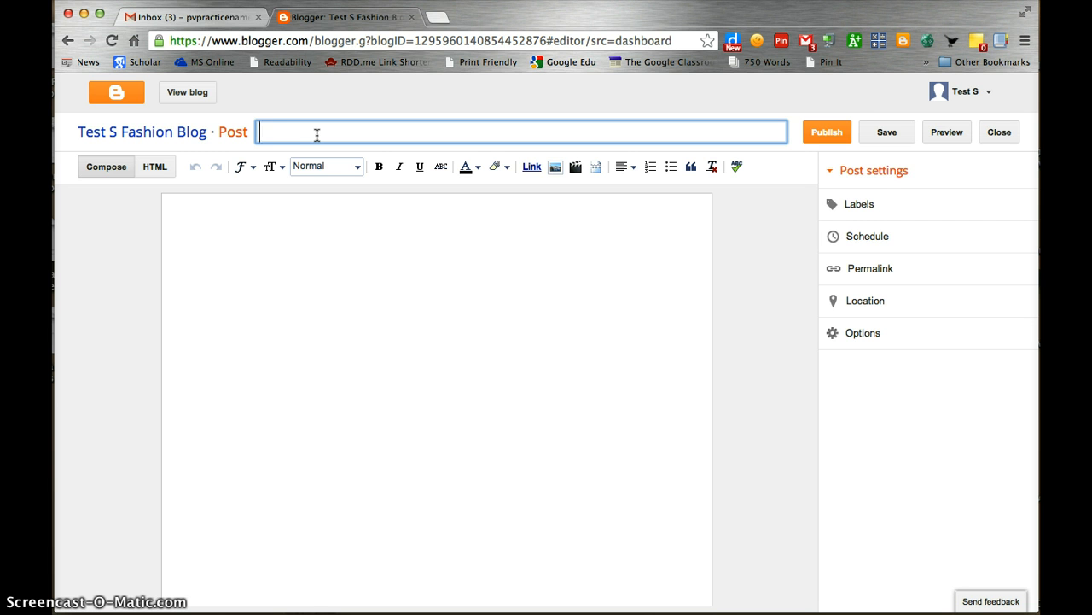
text(My Fashion Story)
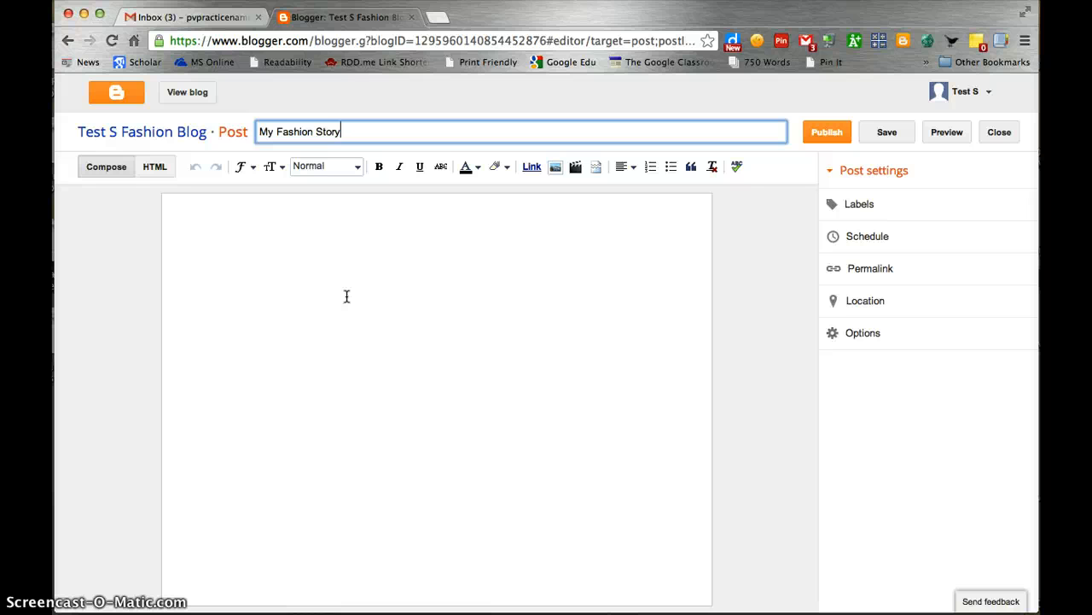
Paste the I Am Legend review paragraph into the post body
click(429, 292)
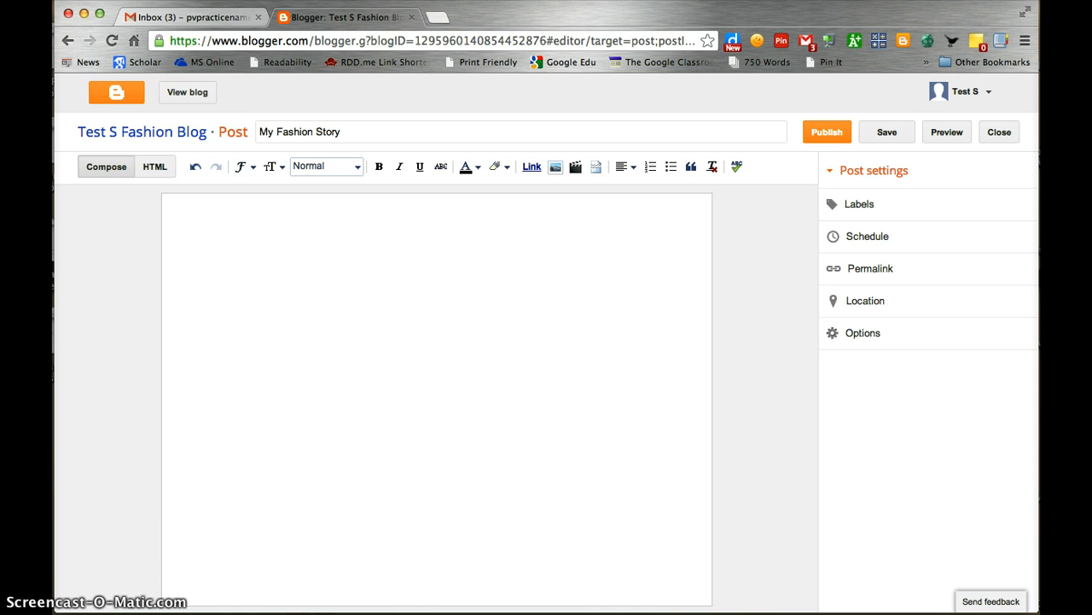
text(I Am Legend is an extremely profound film directed by, Francis Lawrence. With Will Smith as the lead role, Robert Nevilles, the film has been made successfully into a realistic and enjoyable film for many viewers. The film is all about a military scientist, Robert, who sacrifices his life to find the ultimate cure for the disastrous mutant disease. The disease was born from a false "cure to cancer" vaccine. Feeling obligated to do so, due to a lose of 99% of the world’s population, he does just that. I Am Legend presents a great variety of music, imagery, lighting, features, symbolism, and mysterious connections.)
click(514, 451)
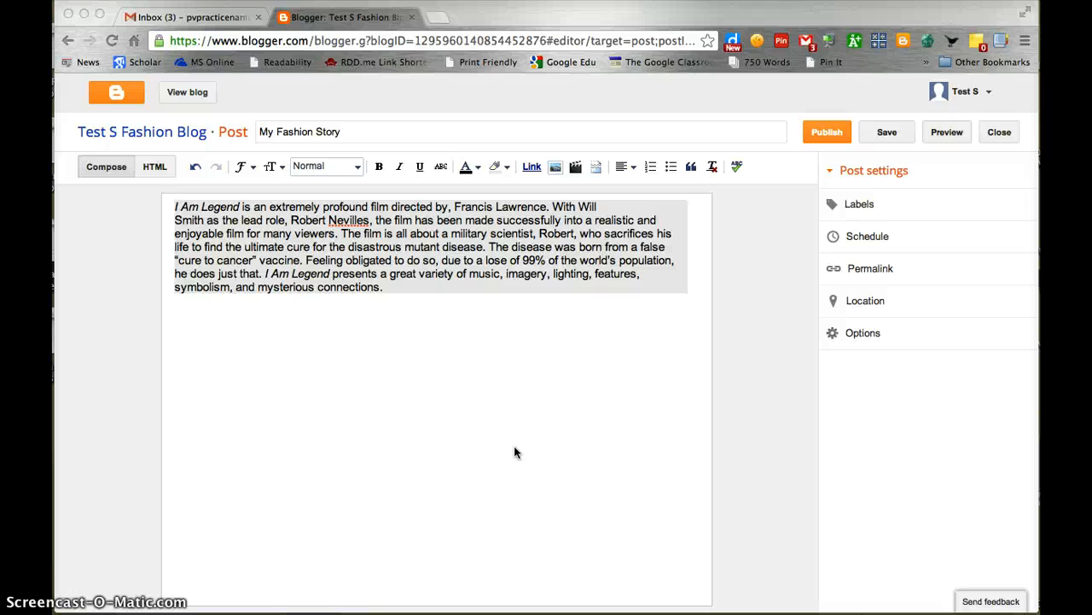
Select all the review text, remove its formatting, and make it bold, italic and centred
click(430, 244)
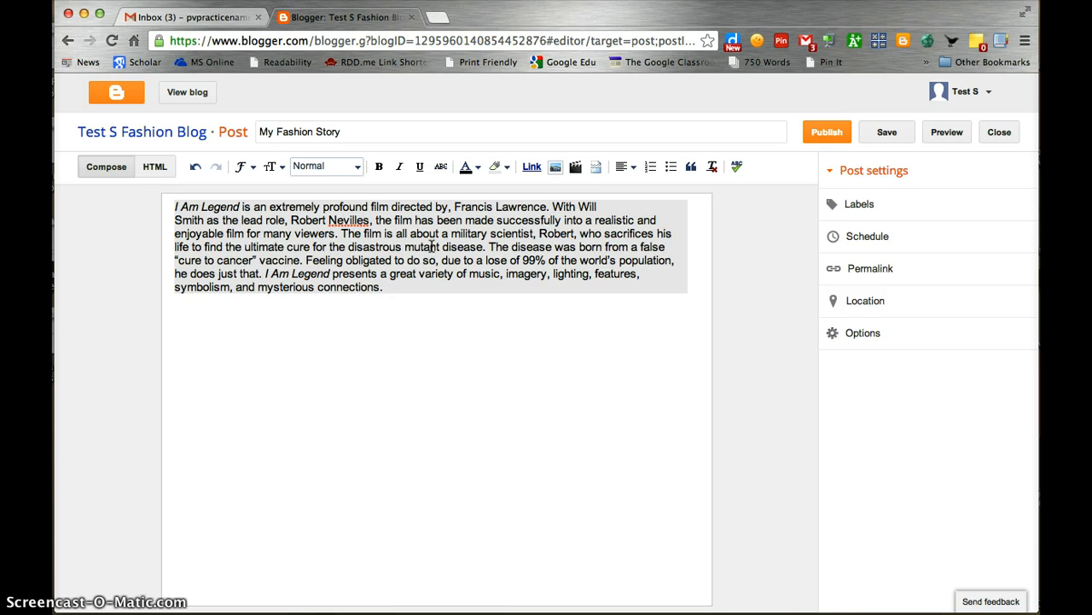
key(super+a)
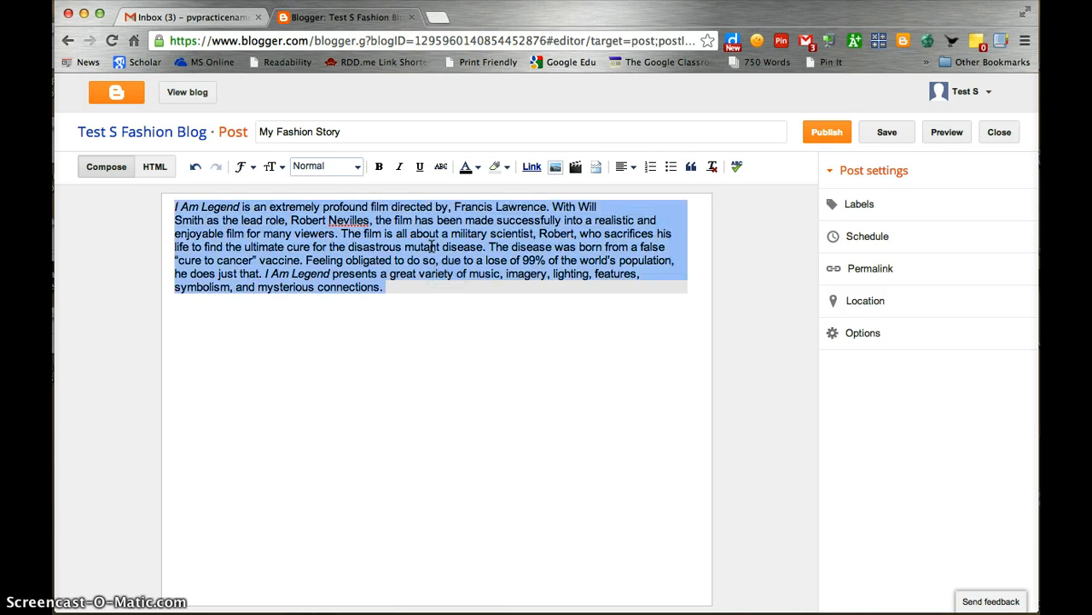
click(712, 167)
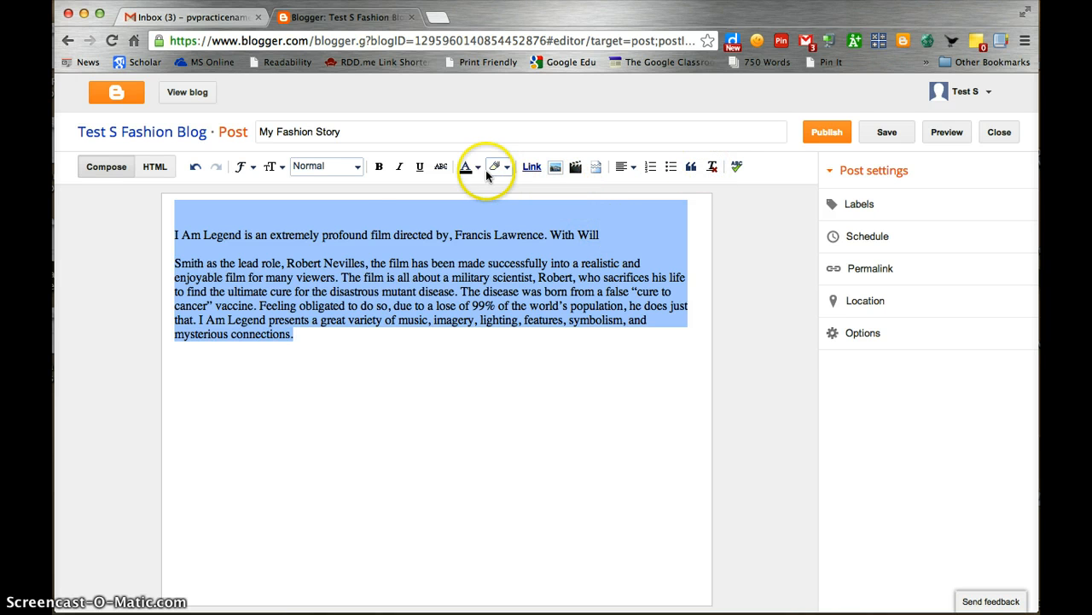
click(379, 166)
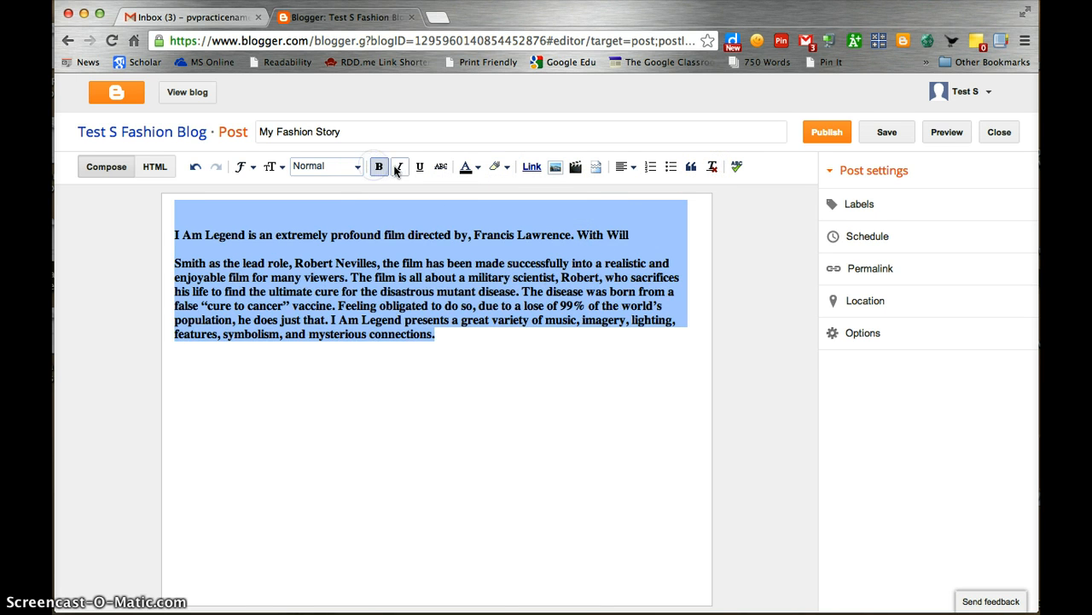
click(396, 168)
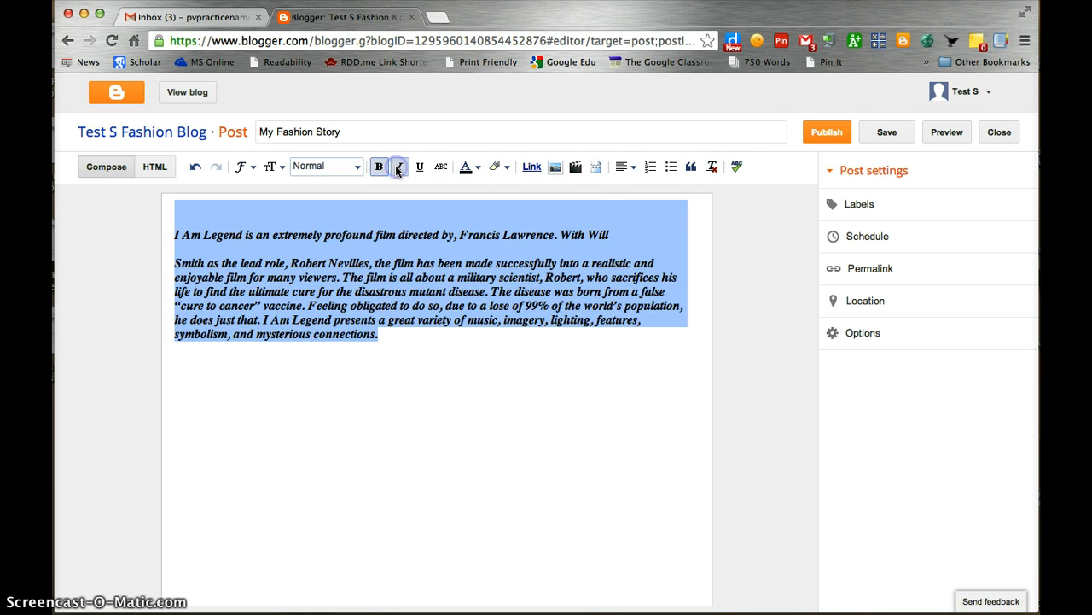
click(633, 168)
click(638, 209)
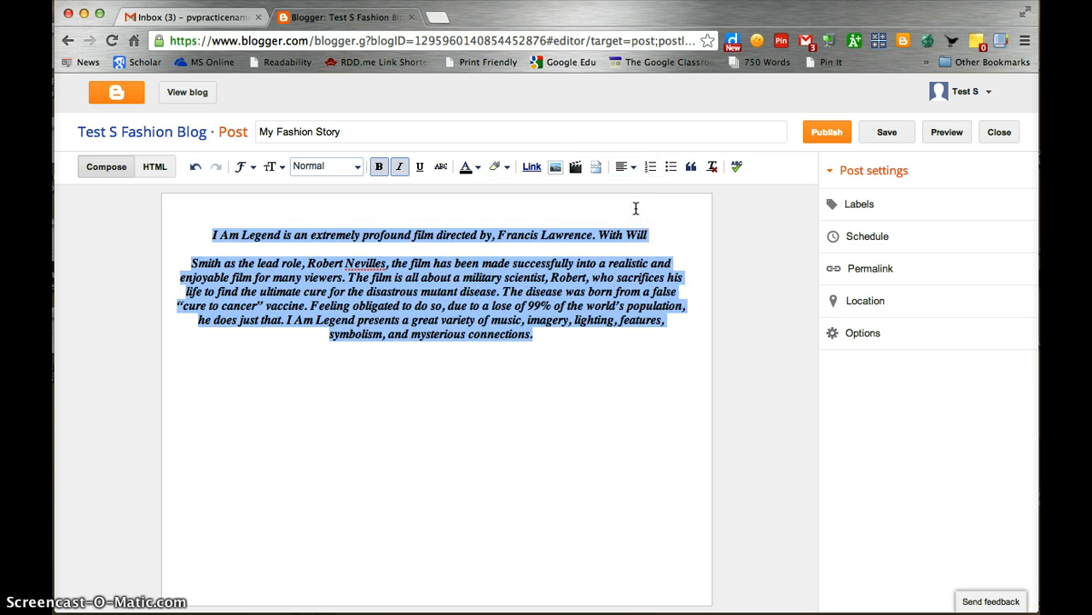
click(559, 333)
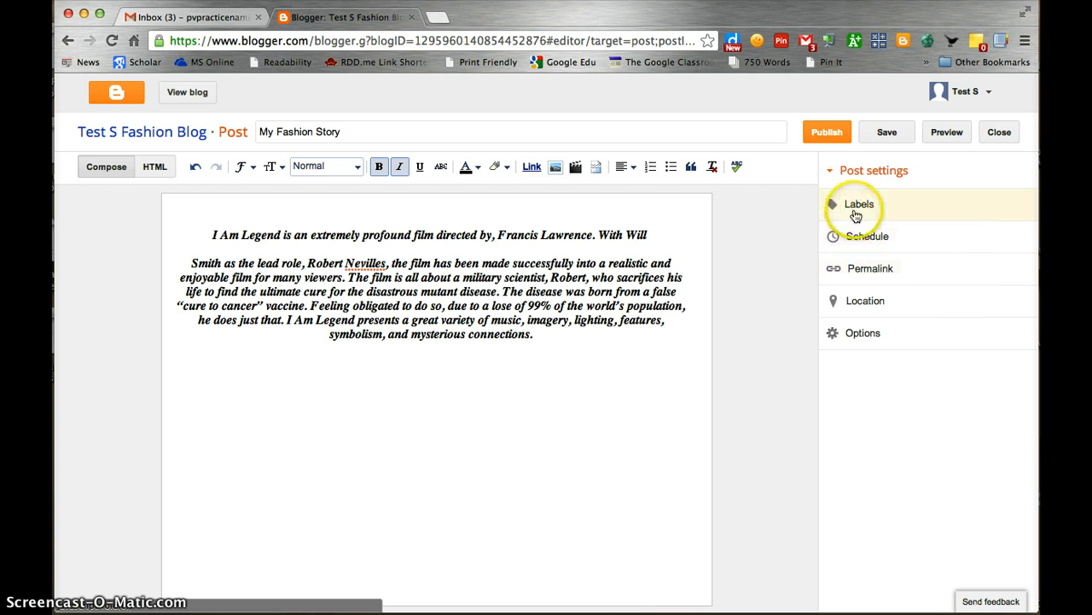
Add the labels 'Fashion, About Me' to the post
click(856, 213)
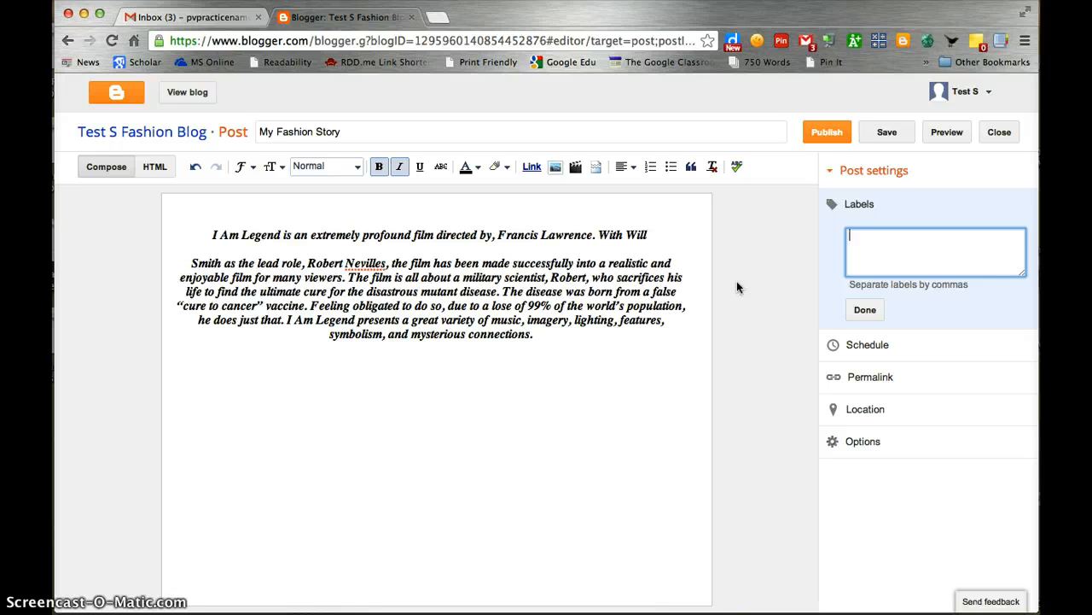
text(Fashion, About Me)
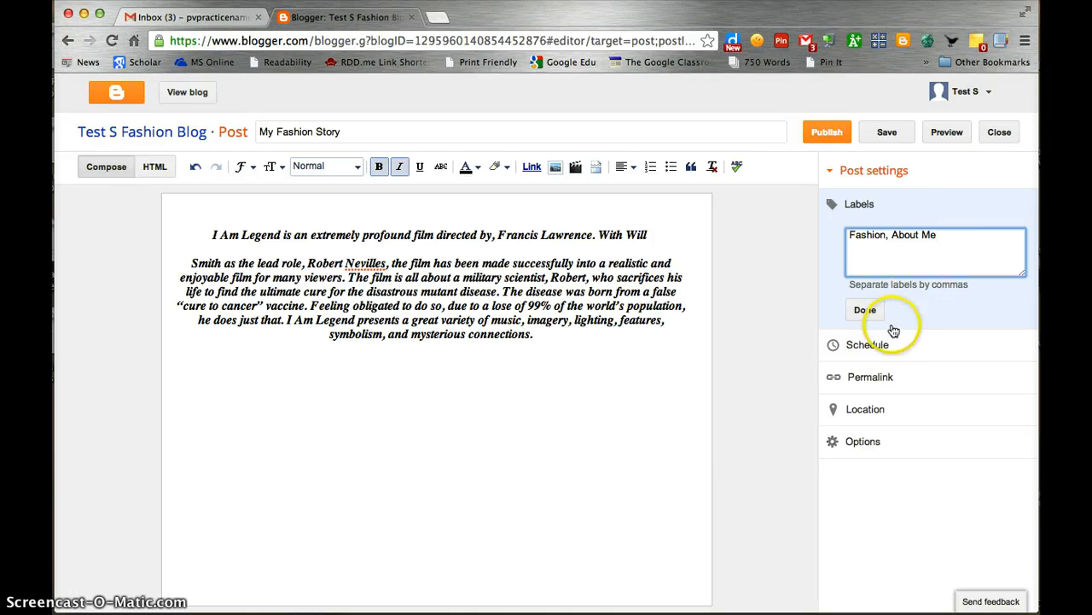
click(867, 311)
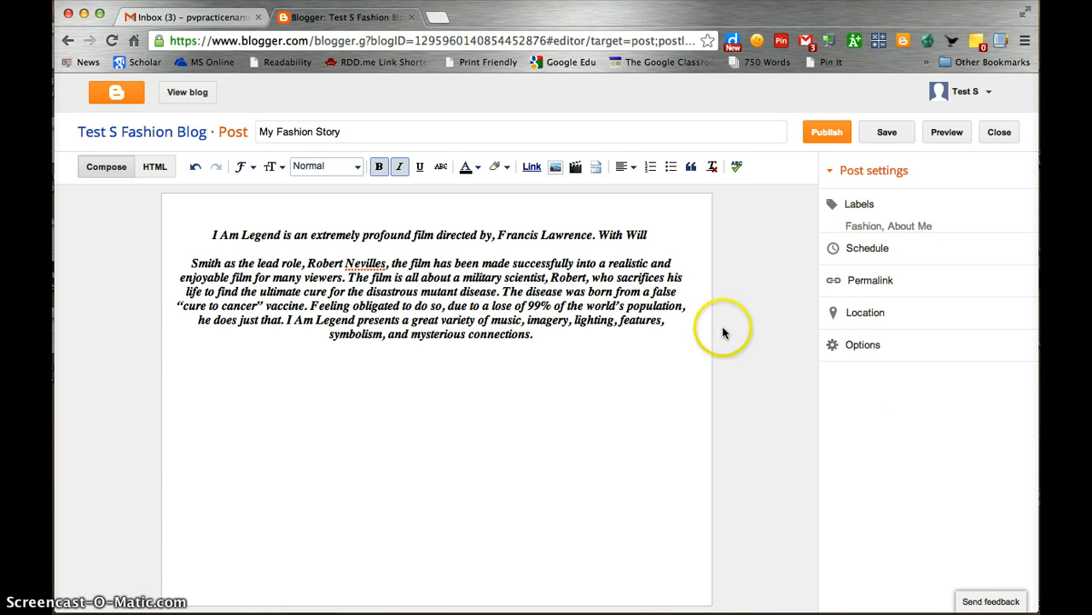
Leave the publish schedule on Automatic and save My Fashion Story as a draft
click(868, 255)
click(851, 287)
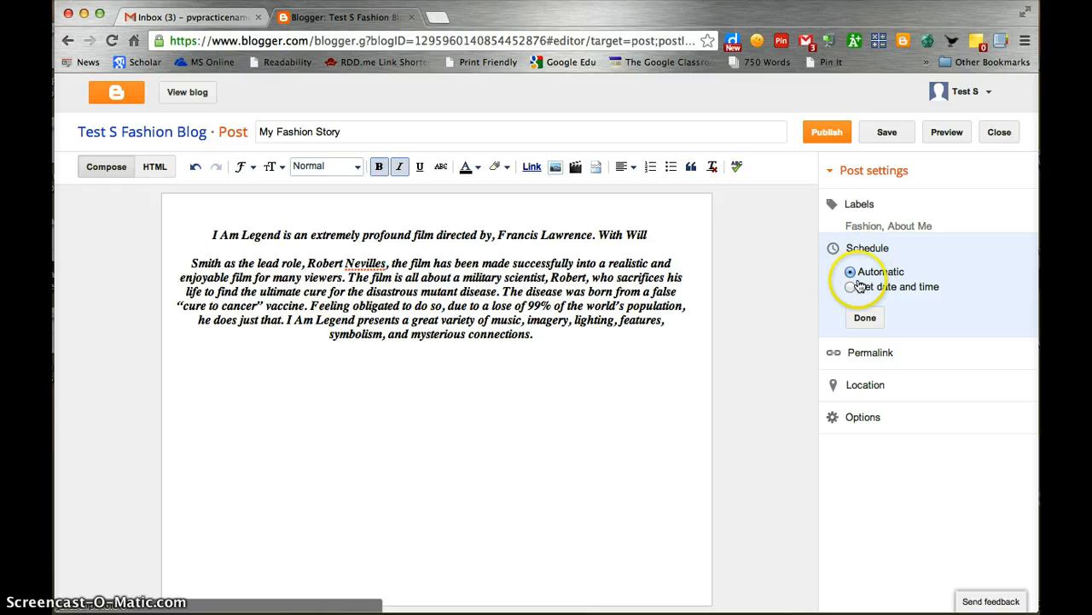
click(856, 311)
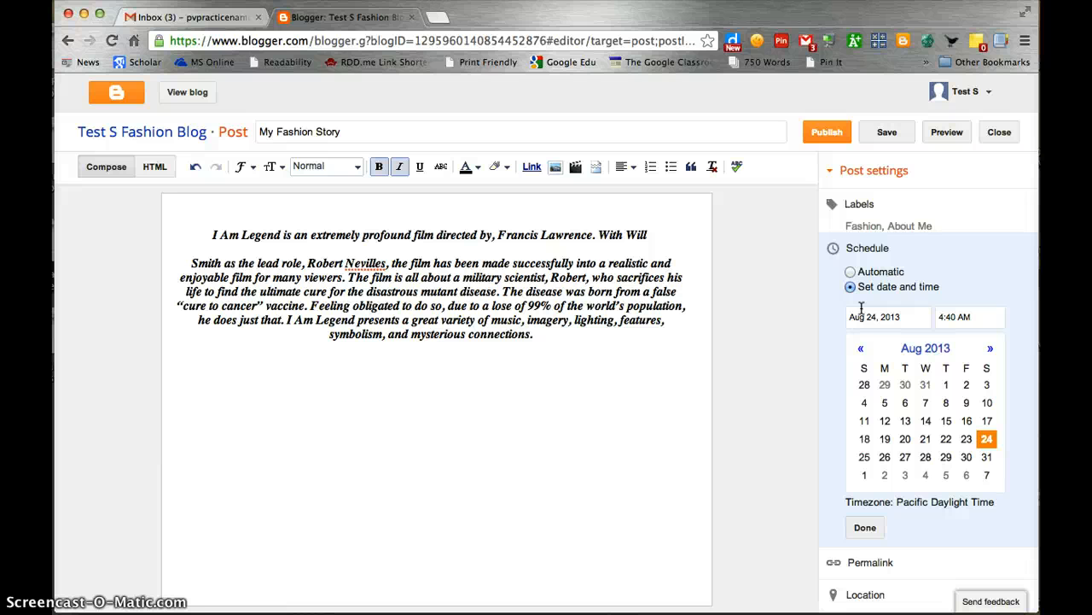
click(851, 273)
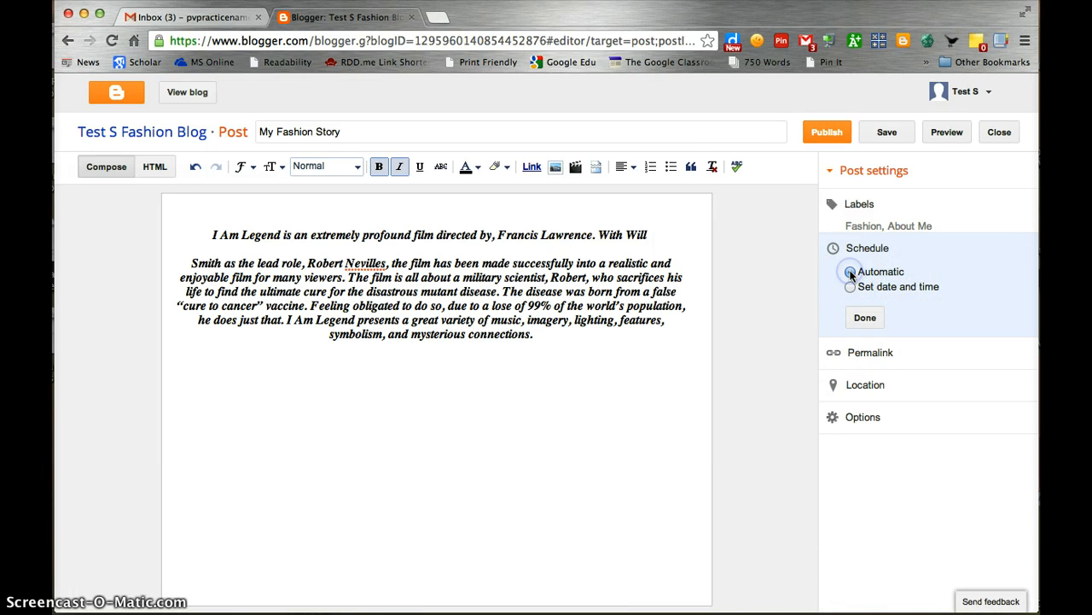
click(867, 323)
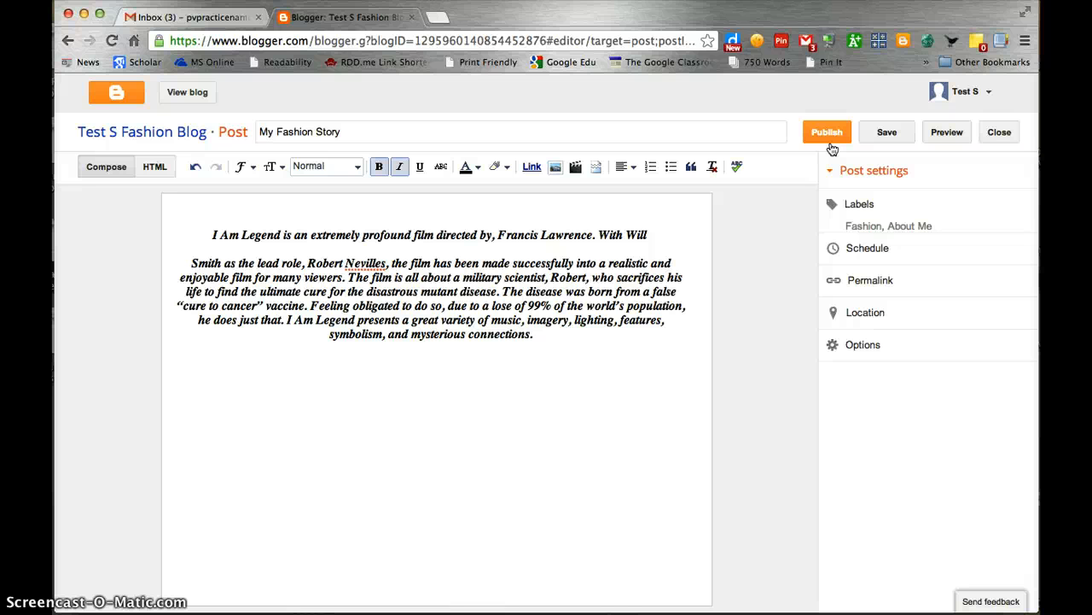
click(868, 140)
Preview My Fashion Story and scroll through its centred text, labels and comment area
click(945, 138)
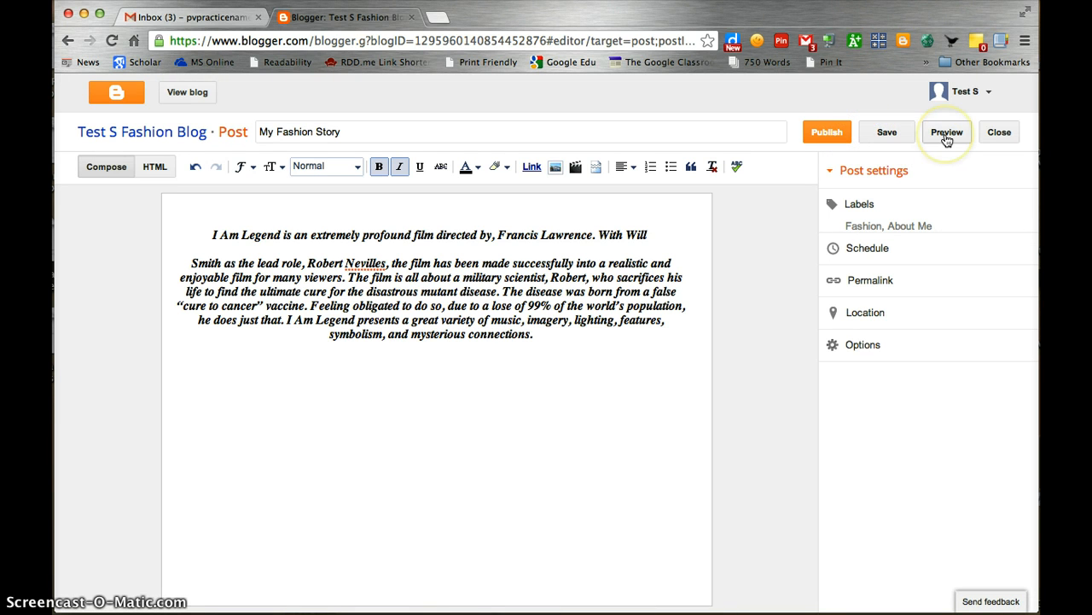
click(946, 138)
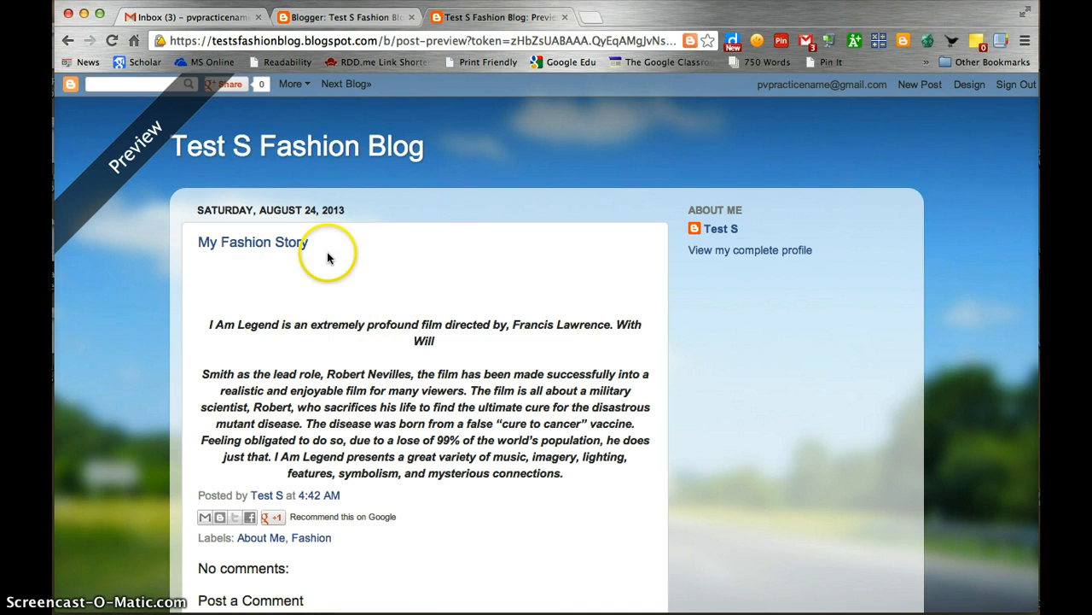
scroll(410, 438, down, 2)
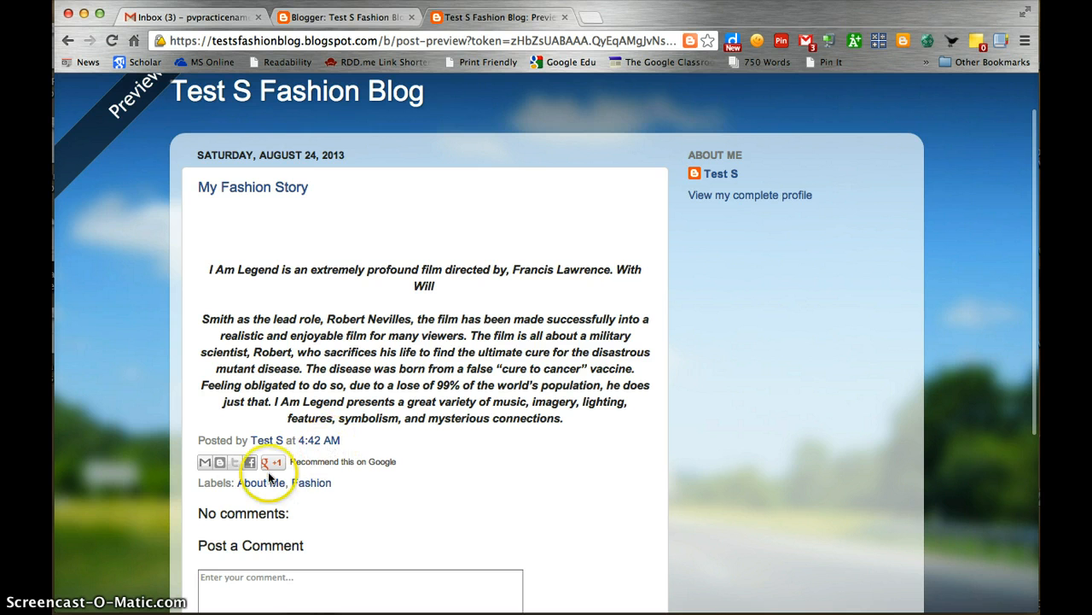
scroll(314, 477, down, 5)
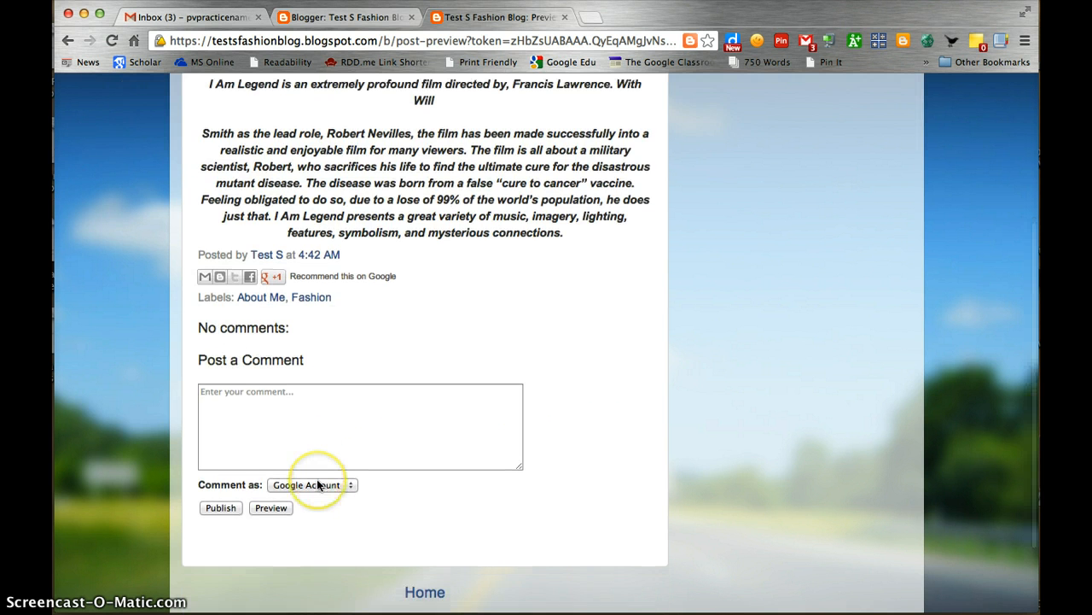
scroll(318, 484, up, 6)
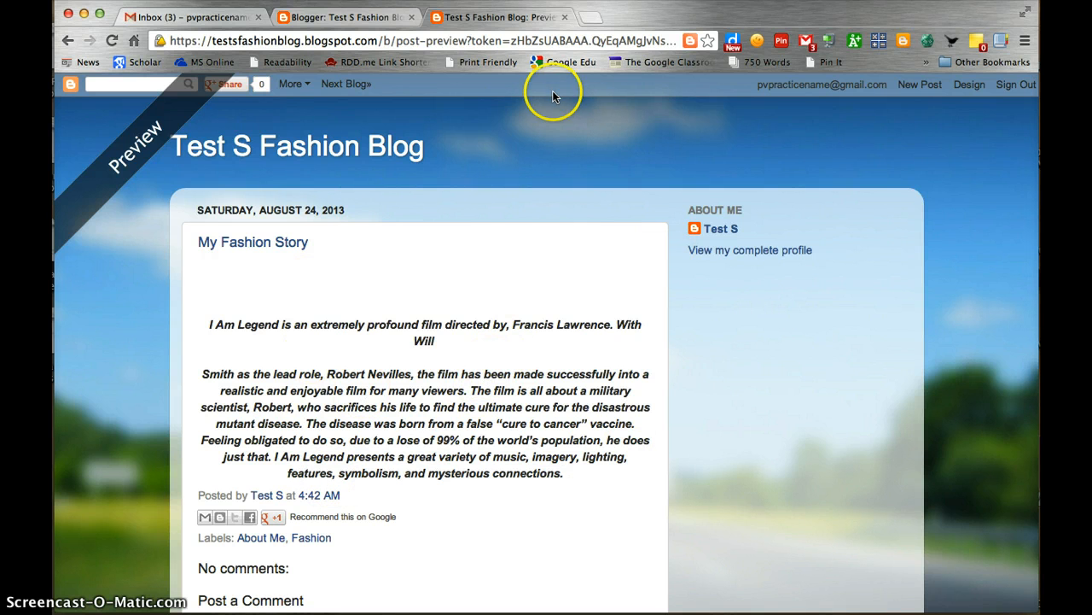
Close the preview and the post editor, then return to the Blogger dashboard
click(565, 17)
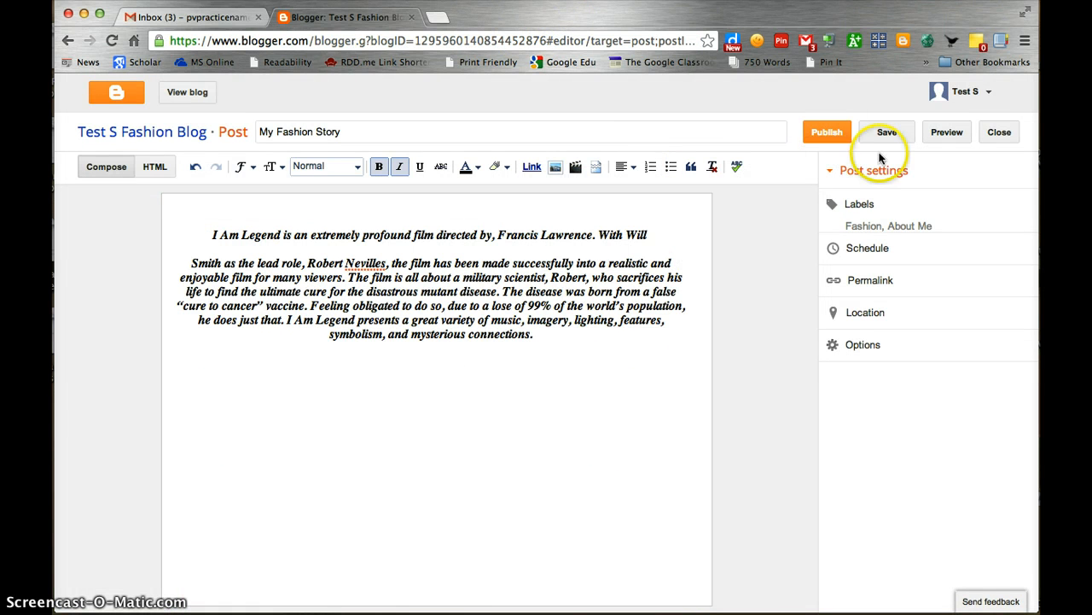
click(1000, 136)
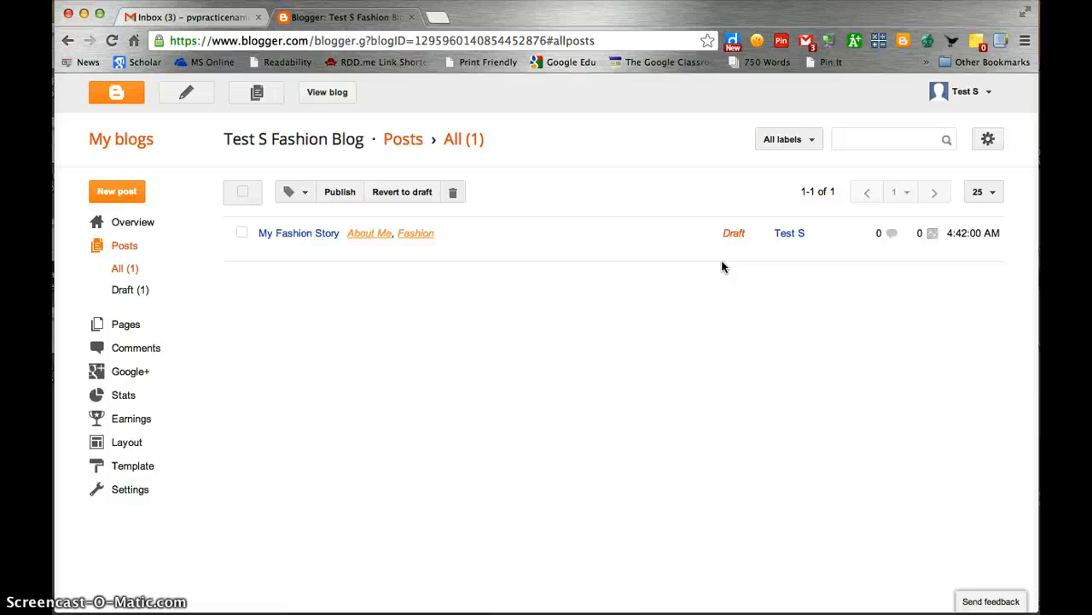
mouse_move(336, 254)
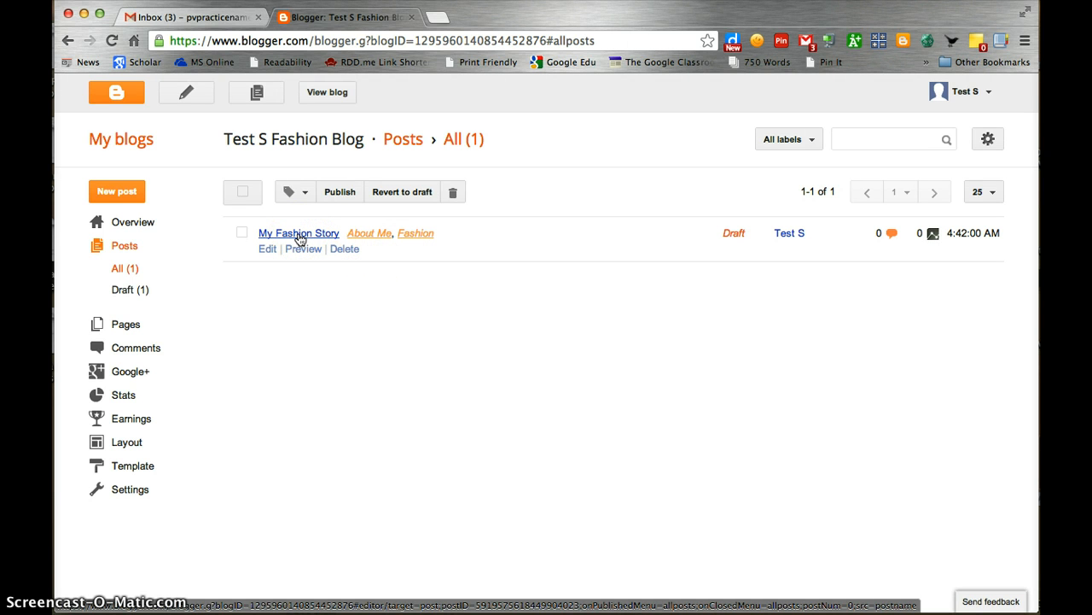
click(121, 100)
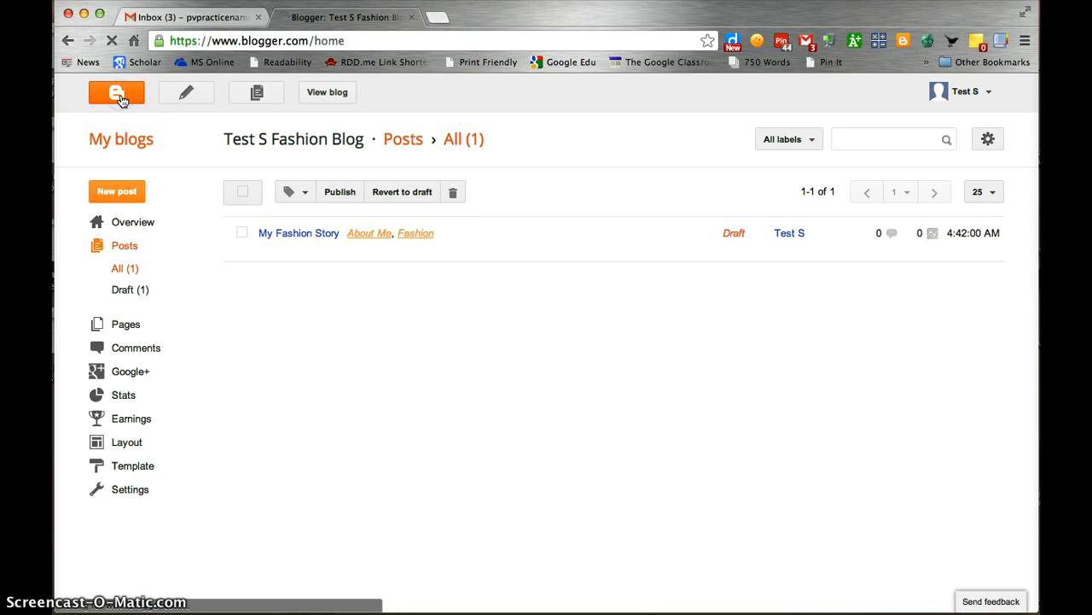